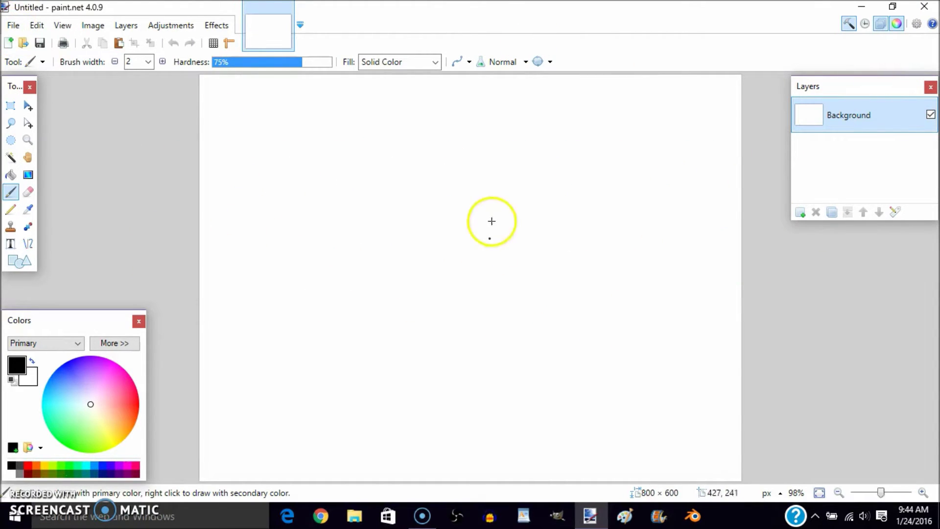
# Step: Set the canvas size to 500 pixels wide by 500 pixels high
pyautogui.click(98, 29)
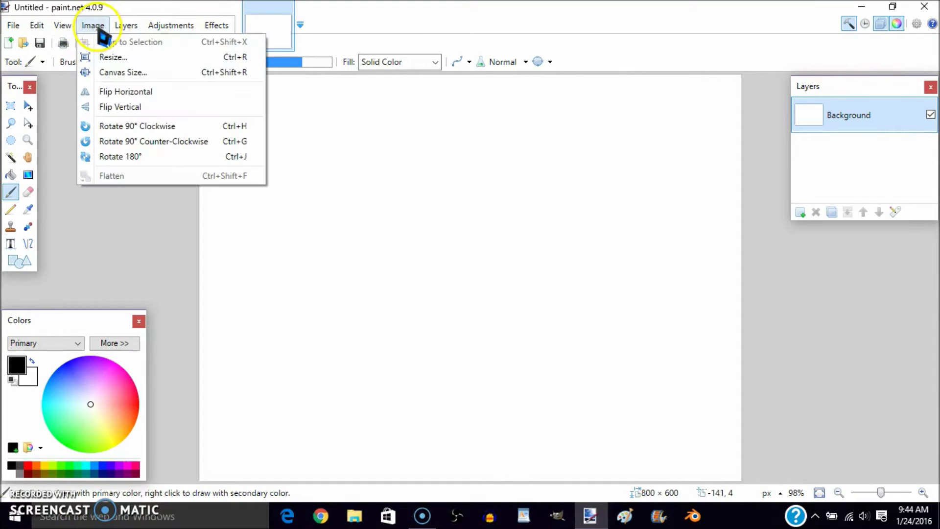
pyautogui.click(132, 71)
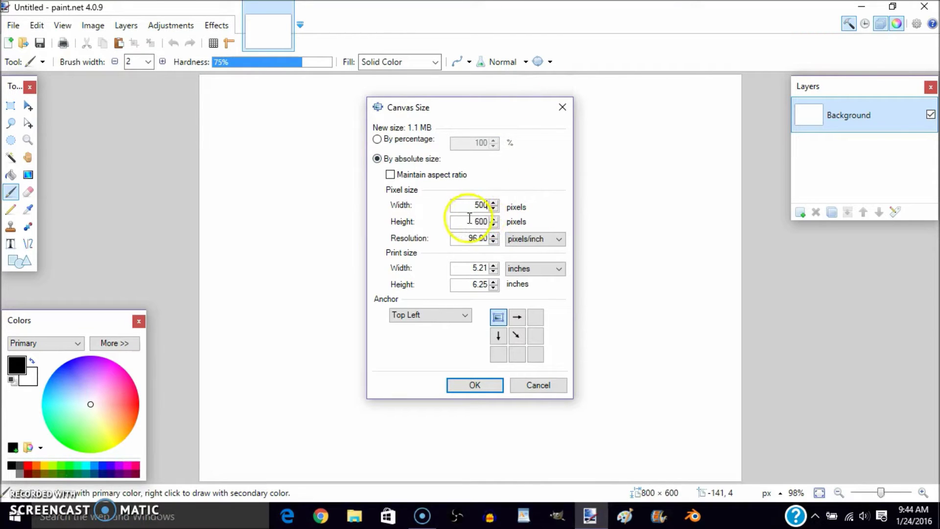
pyautogui.press('BackSpace')
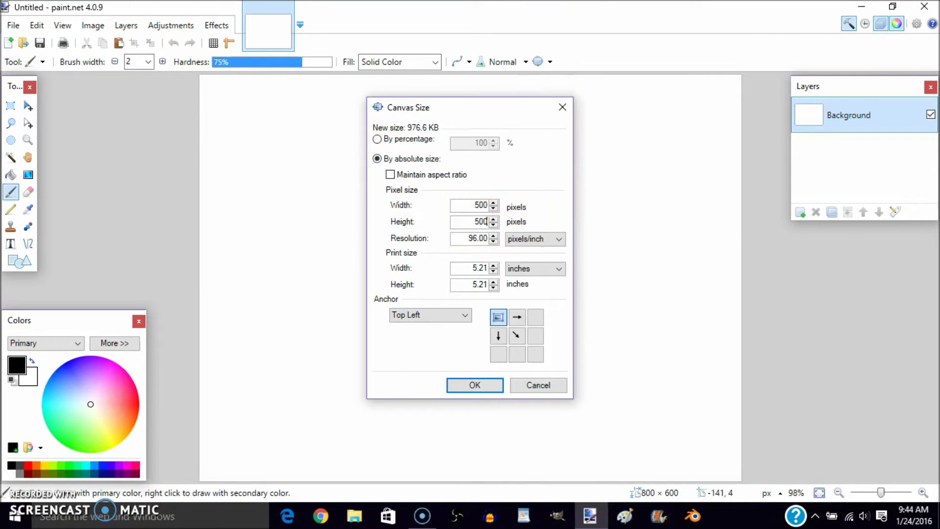
pyautogui.click(455, 385)
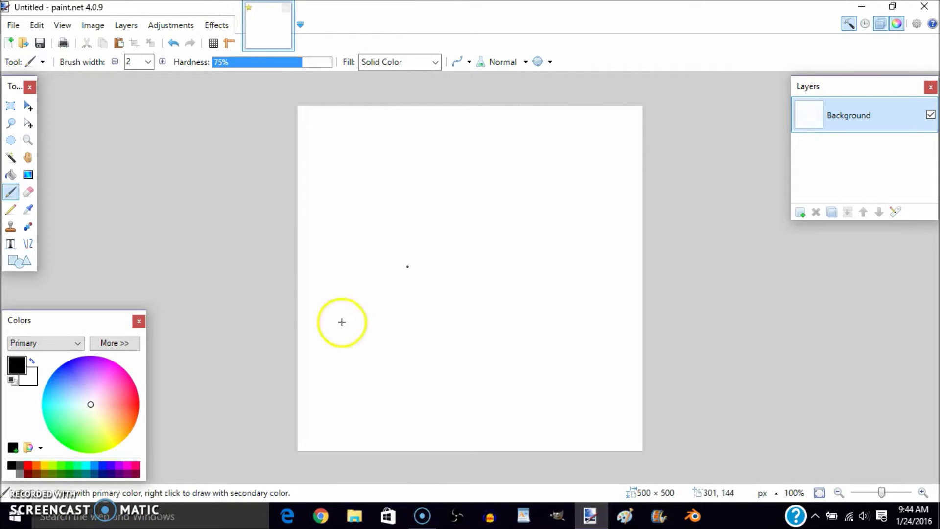
# Step: Open the portrait photo 3cecd13a-66cb-46c5-85f1-05eb88144cd9 from the Downloads folder
pyautogui.click(13, 25)
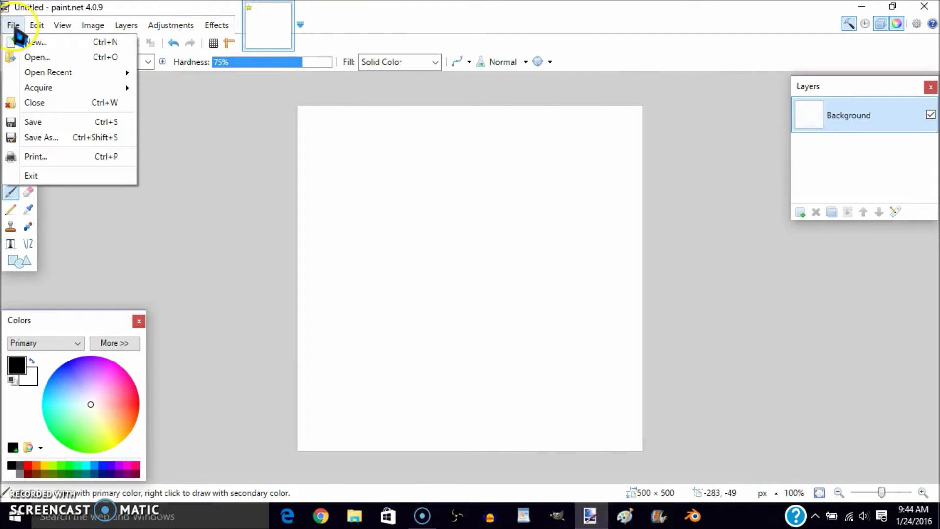
pyautogui.click(49, 57)
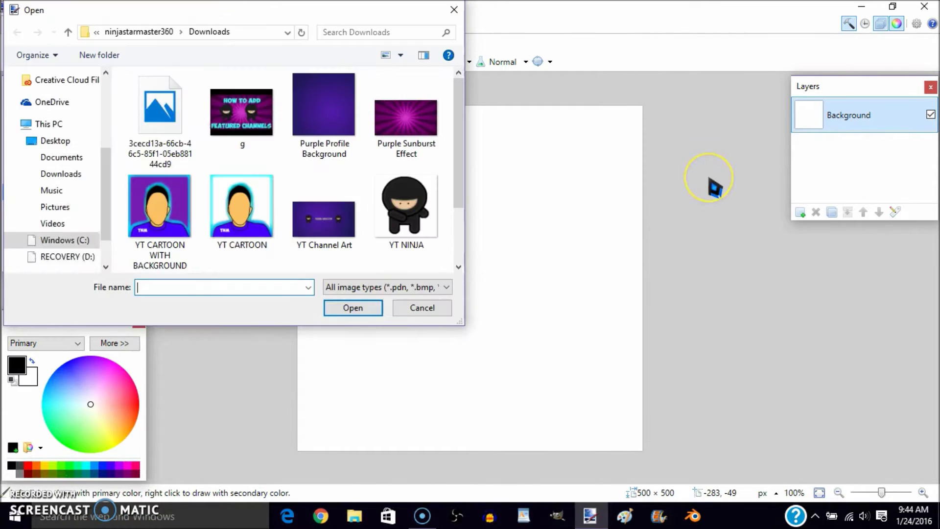
pyautogui.scroll(-2, 177, 152)
pyautogui.scroll(2, 203, 161)
pyautogui.click(155, 121)
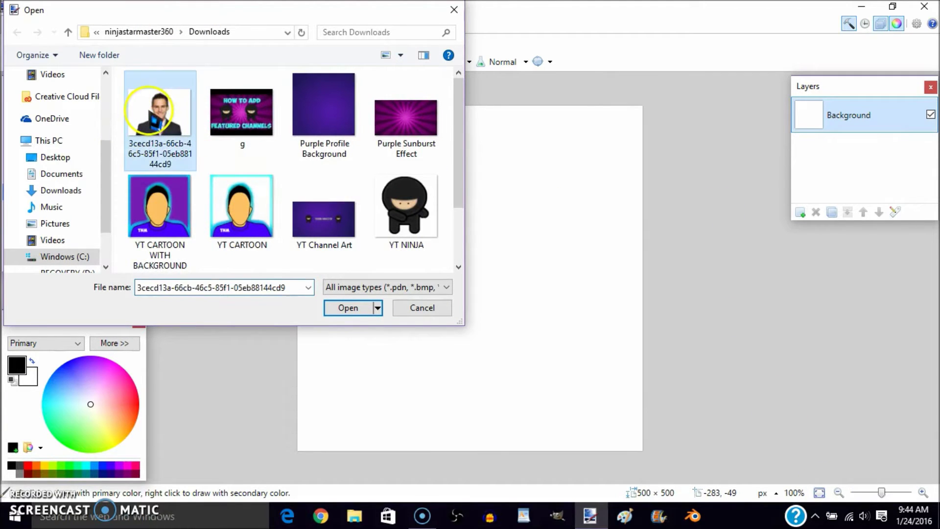
pyautogui.doubleClick(161, 120)
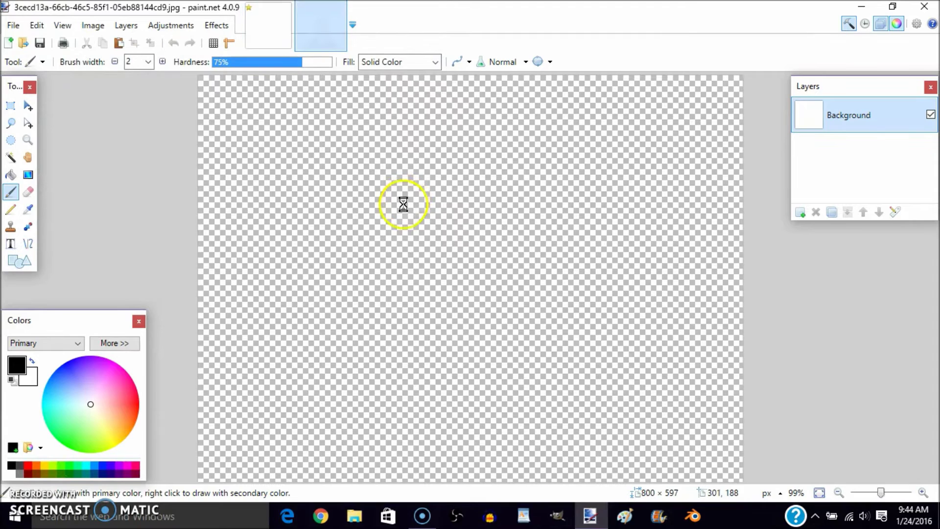
pyautogui.click(403, 204)
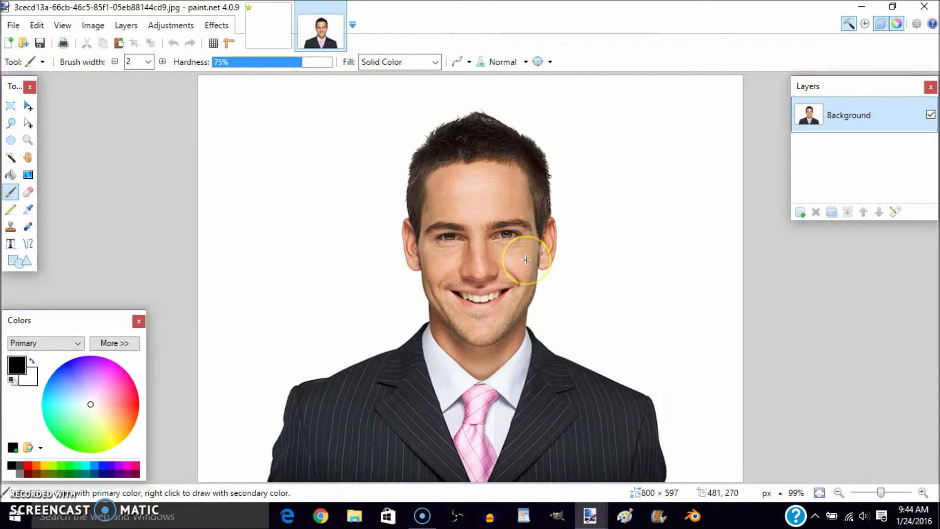
# Step: Copy the entire portrait photo and close its image without saving the changes
pyautogui.hotkey('ctrl', 'a')
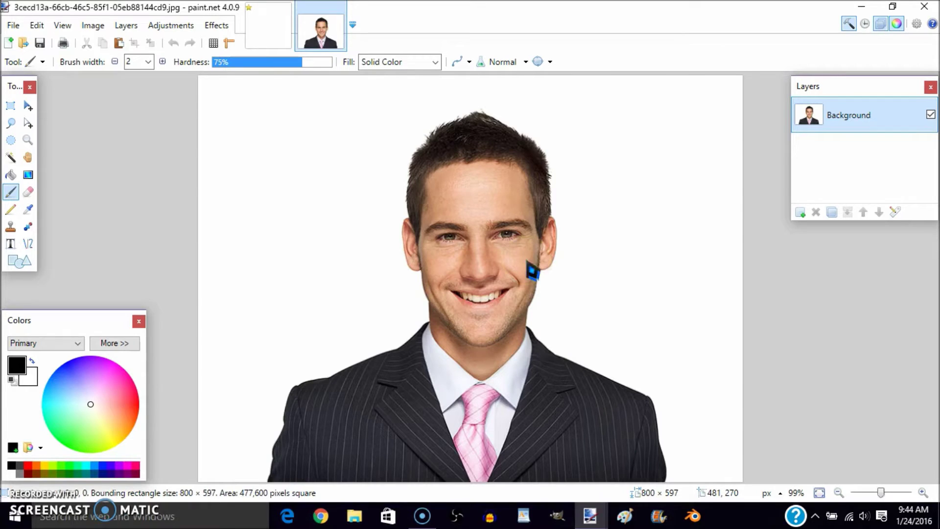
pyautogui.click(463, 185)
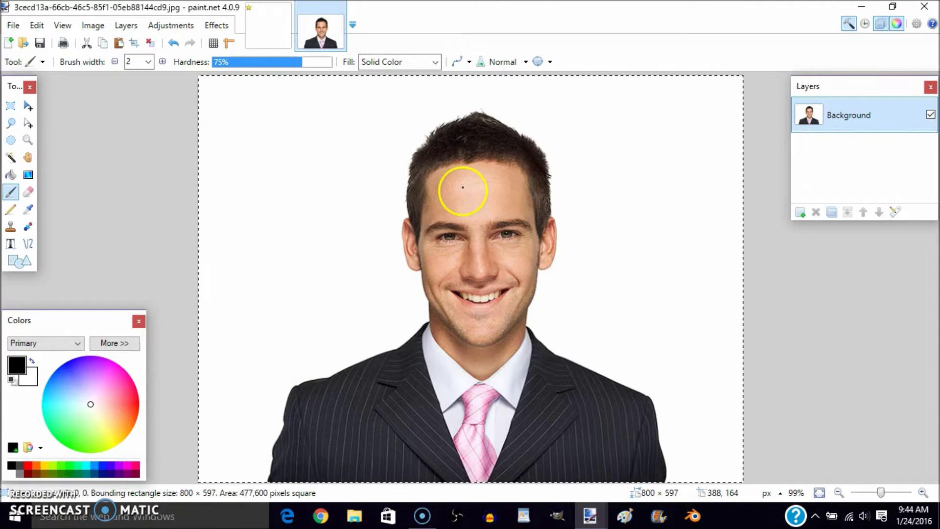
pyautogui.click(452, 269)
pyautogui.moveTo(433, 287)
pyautogui.mouseDown()
pyautogui.moveTo(386, 254)
pyautogui.moveTo(405, 286)
pyautogui.mouseUp()
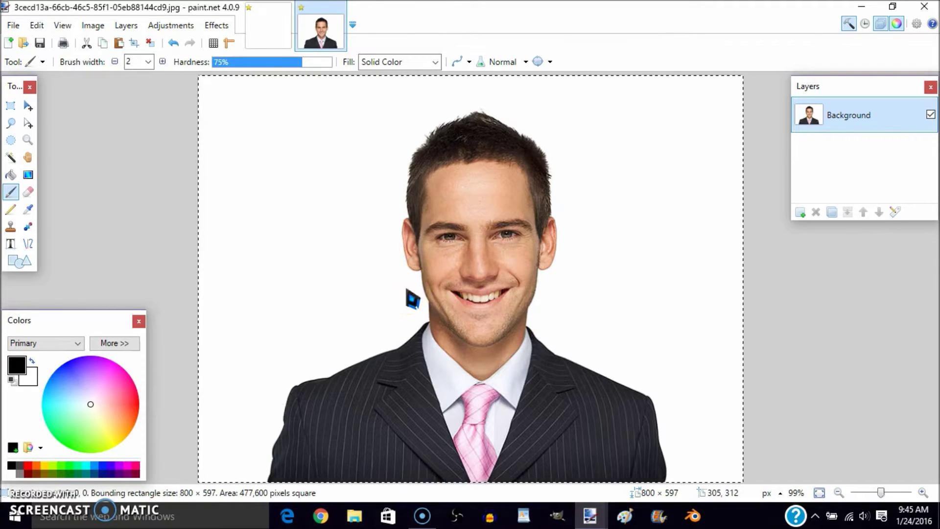
pyautogui.hotkey('ctrl', 'd')
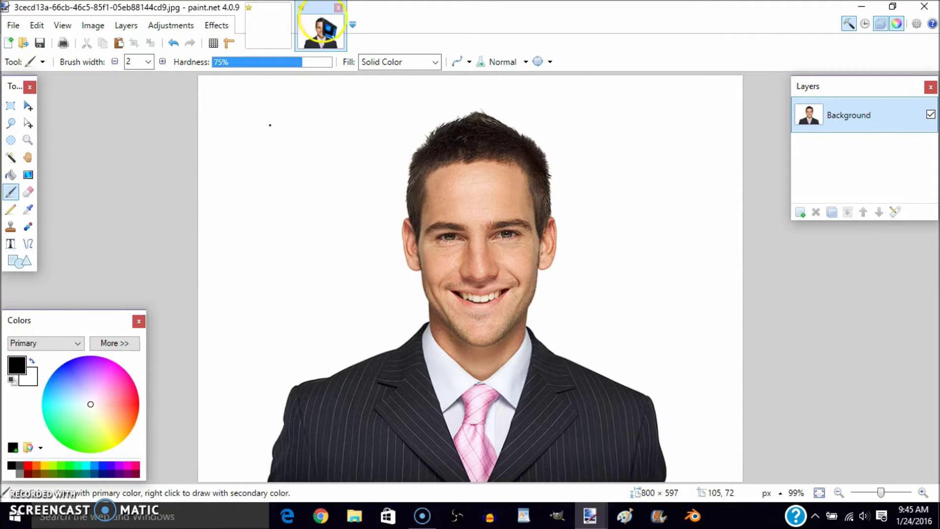
pyautogui.click(339, 8)
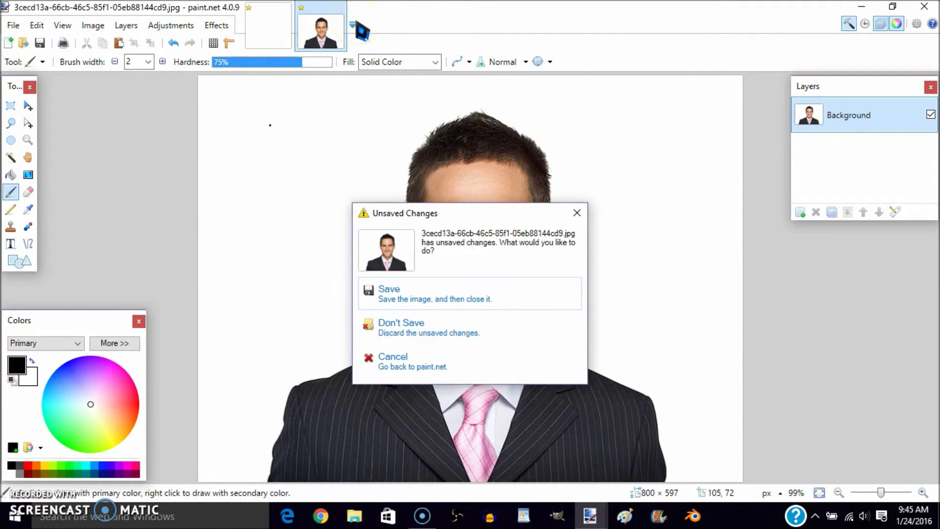
pyautogui.click(409, 327)
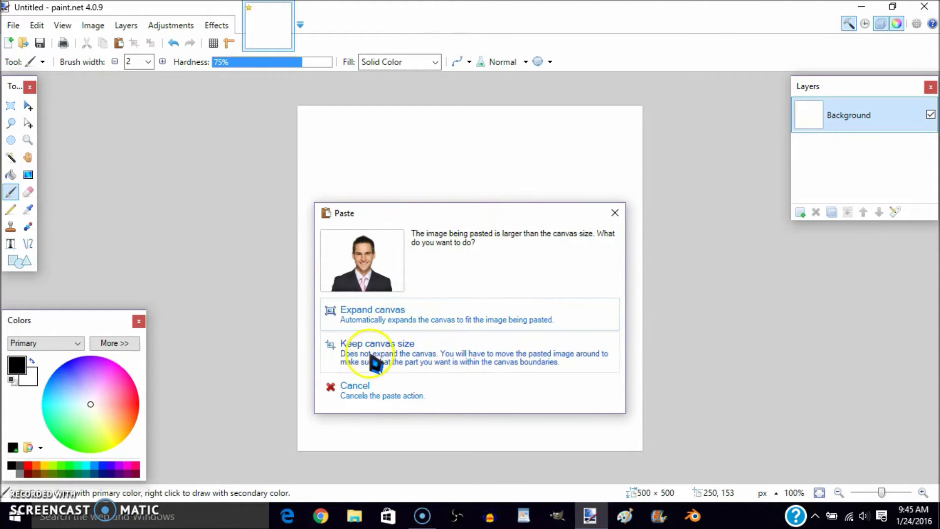
# Step: Paste the portrait keeping the canvas size, scale it to about 661 × 484 pixels, center the man at the canvas's lower edge, and deselect
pyautogui.click(372, 359)
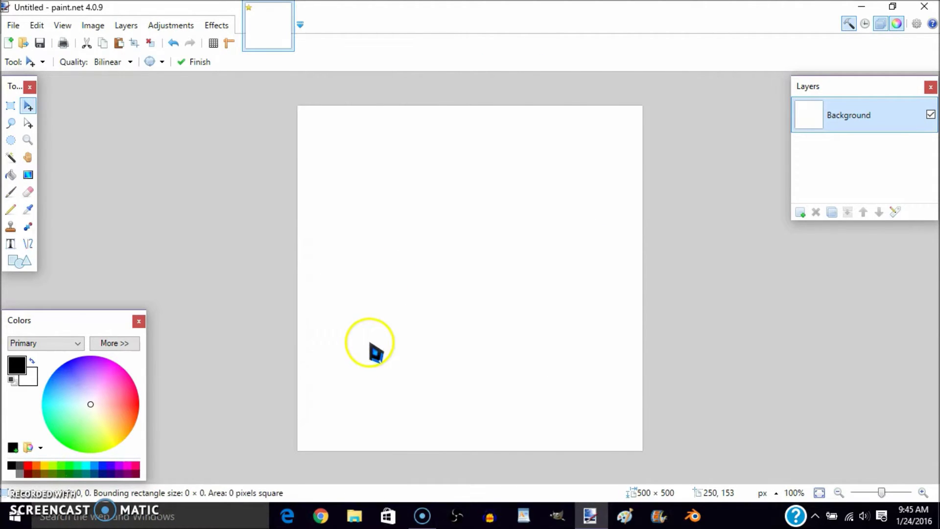
pyautogui.moveTo(520, 368); pyautogui.dragTo(404, 303)
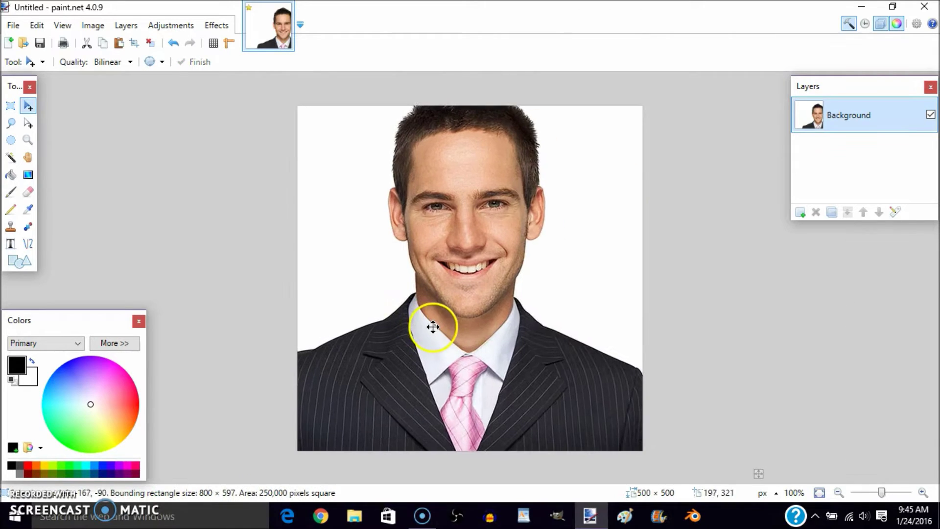
pyautogui.moveTo(731, 459); pyautogui.dragTo(577, 325)
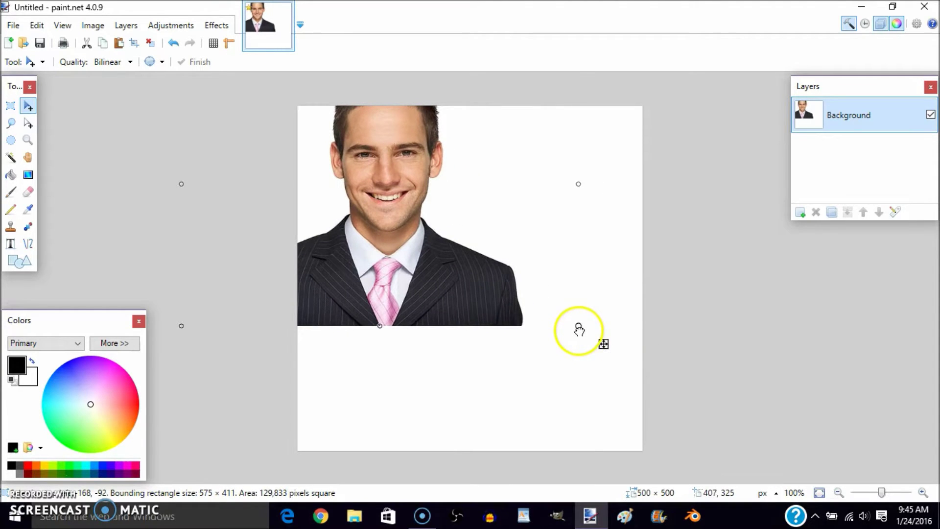
pyautogui.moveTo(490, 308); pyautogui.dragTo(579, 436)
pyautogui.moveTo(667, 175); pyautogui.dragTo(710, 142)
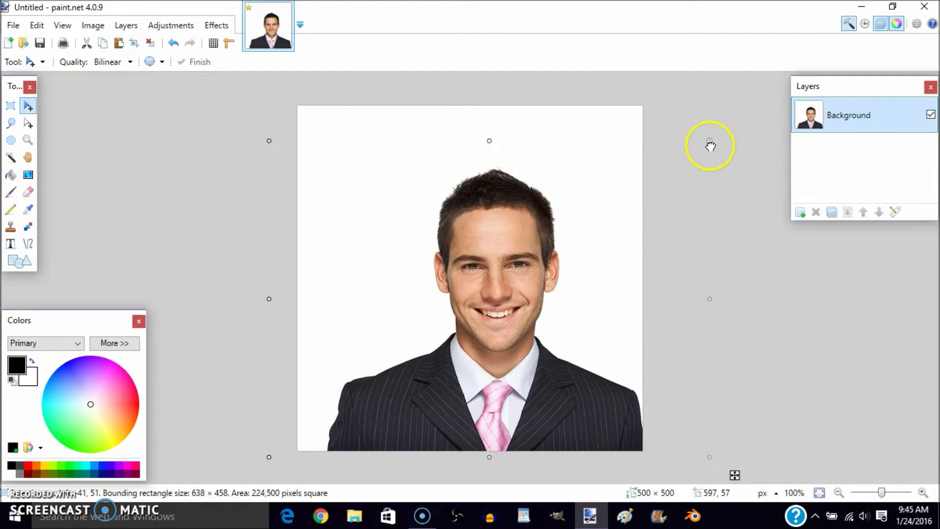
pyautogui.moveTo(540, 321)
pyautogui.mouseDown()
pyautogui.moveTo(518, 323)
pyautogui.moveTo(524, 330)
pyautogui.mouseUp()
pyautogui.moveTo(553, 254)
pyautogui.mouseDown()
pyautogui.moveTo(558, 248)
pyautogui.moveTo(554, 256)
pyautogui.mouseUp()
pyautogui.moveTo(685, 138); pyautogui.dragTo(702, 122)
pyautogui.moveTo(571, 361); pyautogui.dragTo(567, 361)
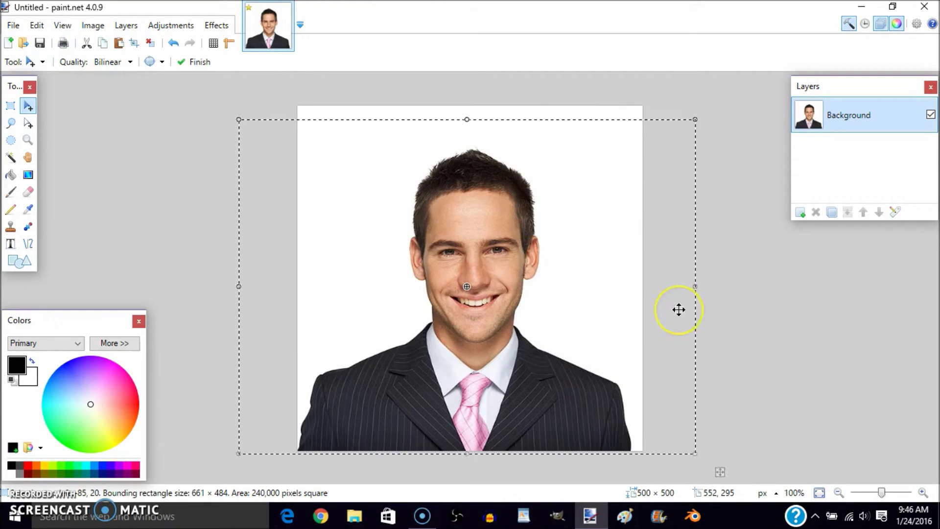
pyautogui.hotkey('ctrl', 'd')
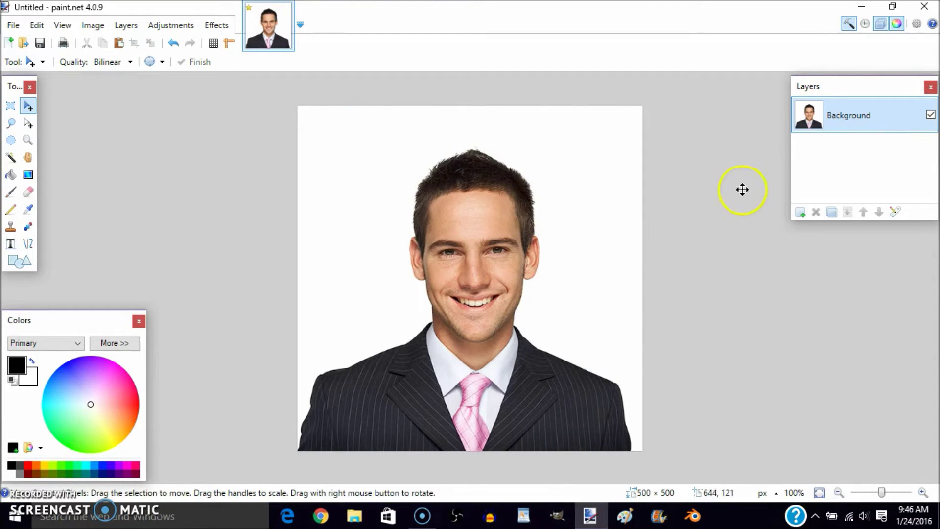
# Step: Add a new layer and trace both jacket shoulder lines in black with the Line/Curve tool at brush width 4
pyautogui.click(799, 212)
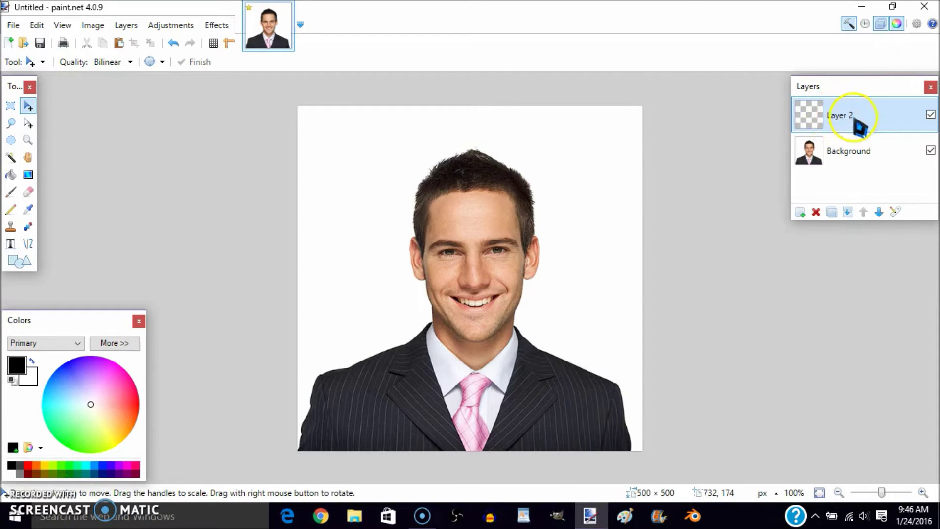
pyautogui.click(35, 243)
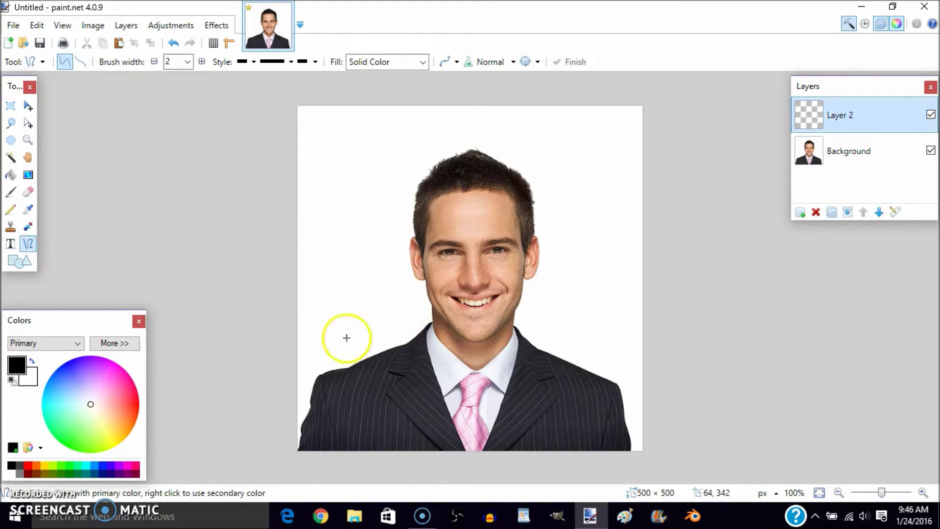
pyautogui.moveTo(432, 319); pyautogui.dragTo(320, 376)
pyautogui.click(201, 61)
pyautogui.click(201, 62)
pyautogui.moveTo(398, 345); pyautogui.dragTo(359, 363)
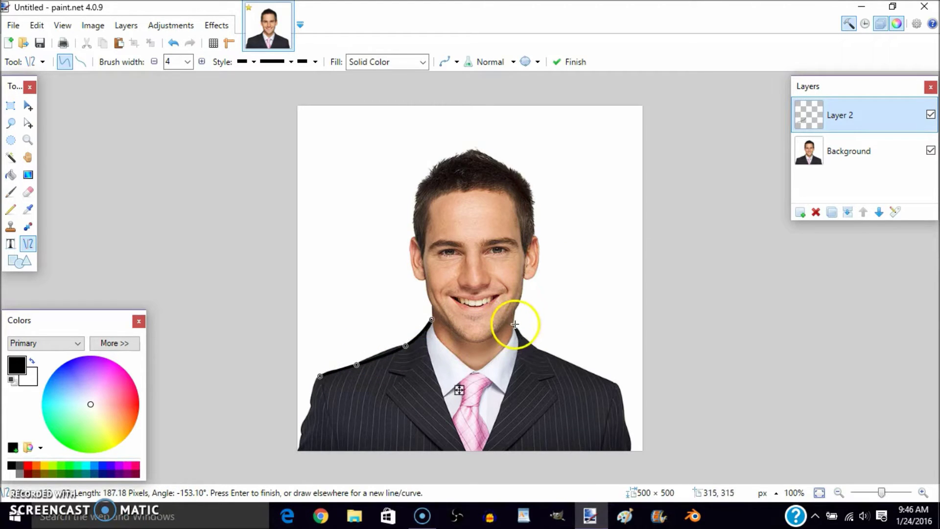
pyautogui.moveTo(515, 327); pyautogui.dragTo(622, 386)
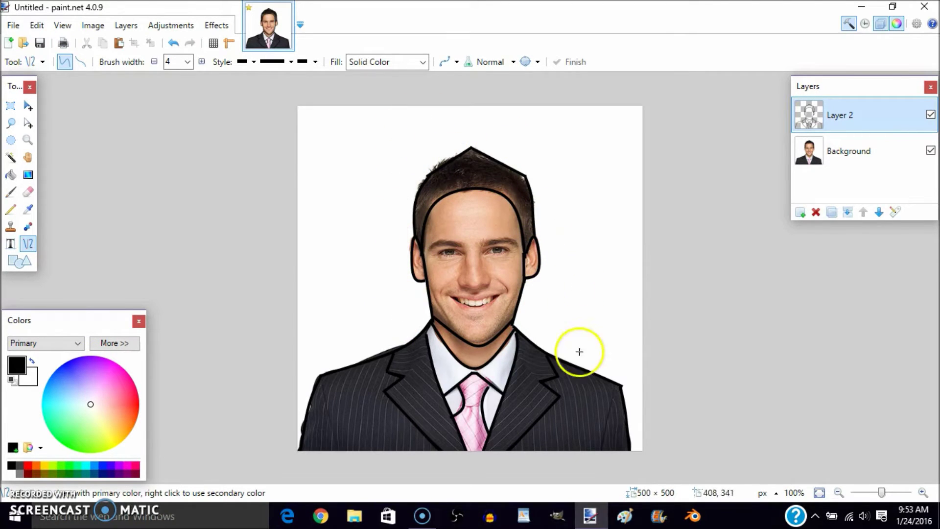
# Step: Hide the Background layer, then select the hair area with the Magic Wand and fill it black
pyautogui.click(930, 151)
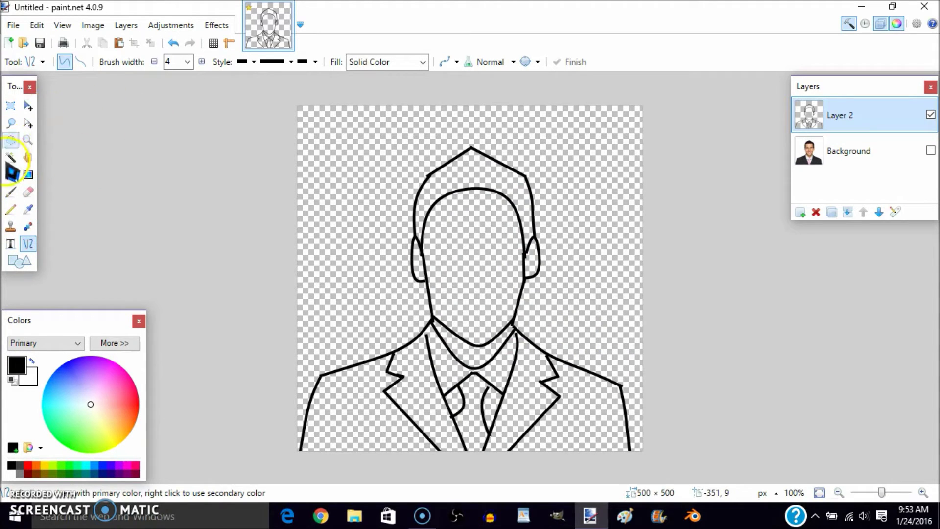
pyautogui.click(11, 157)
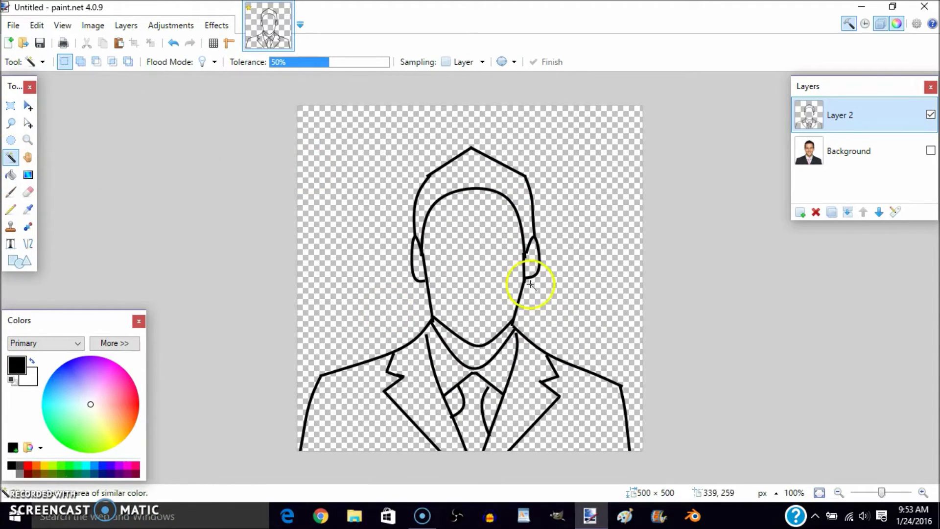
pyautogui.click(469, 172)
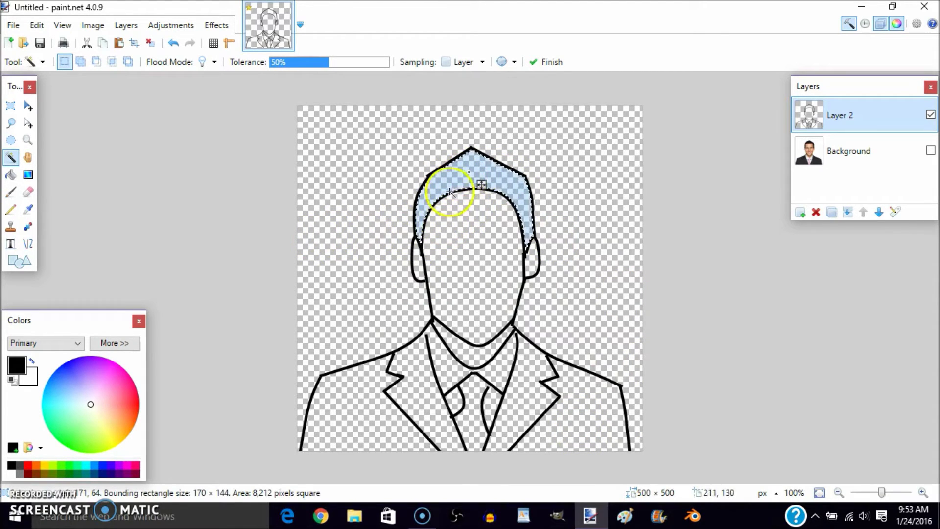
pyautogui.click(12, 176)
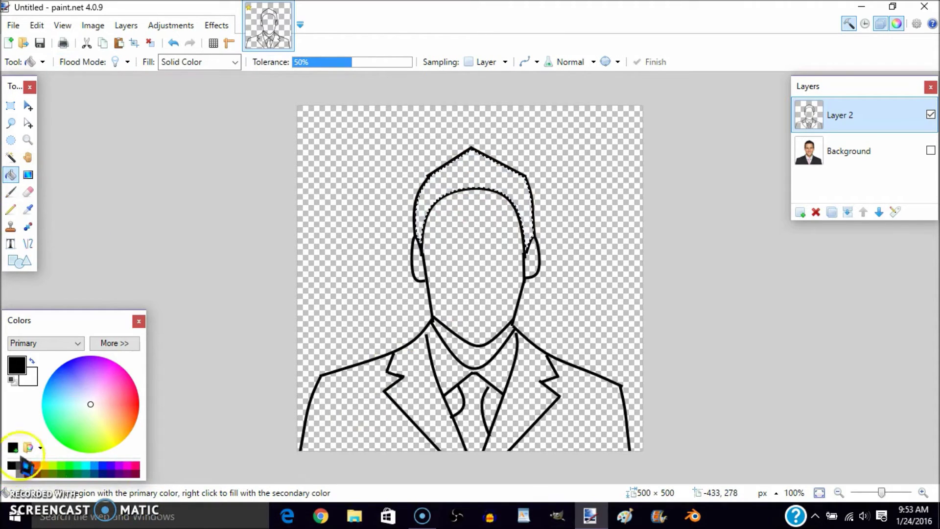
pyautogui.click(486, 179)
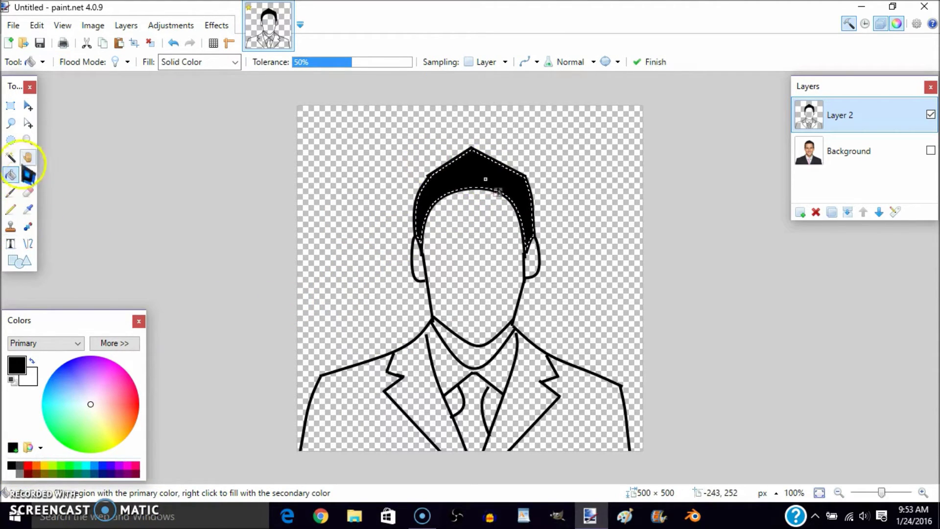
# Step: Select the face area with the Magic Wand and fill it with a light orange skin tone
pyautogui.click(11, 156)
pyautogui.click(443, 241)
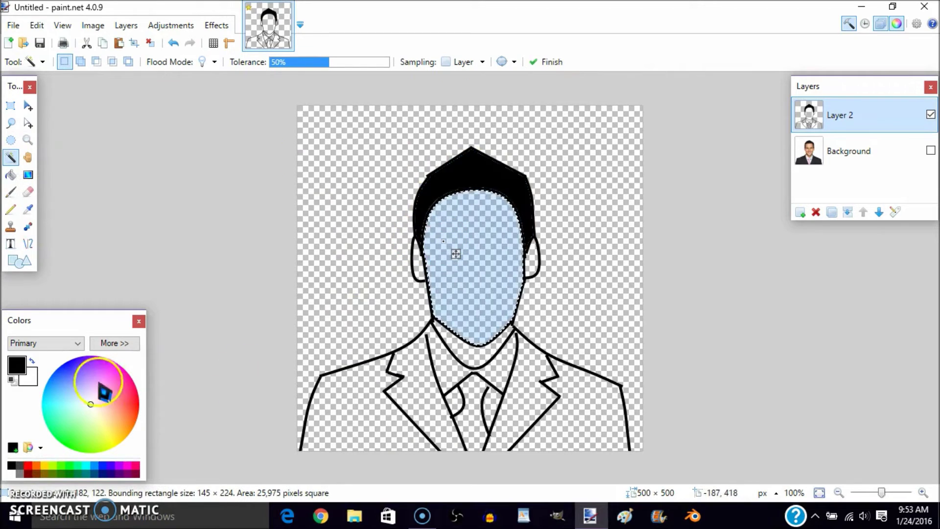
pyautogui.click(115, 419)
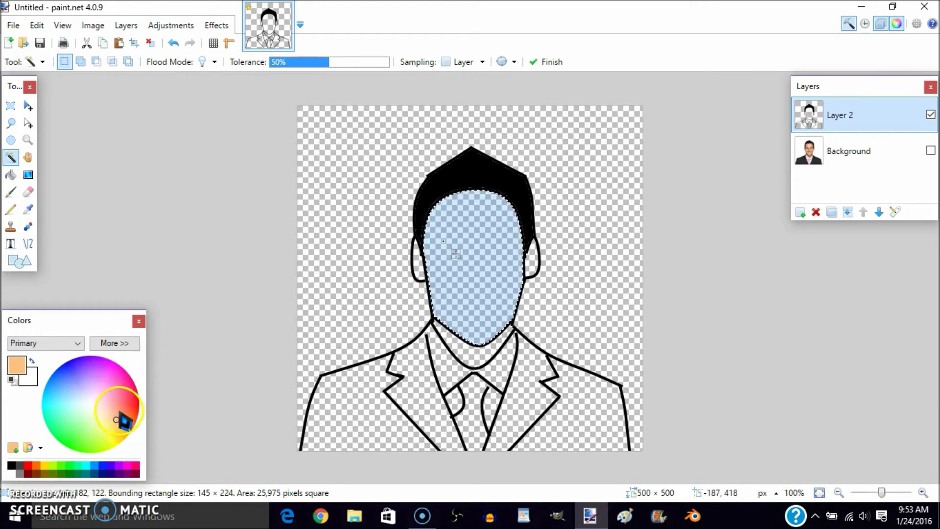
pyautogui.click(120, 424)
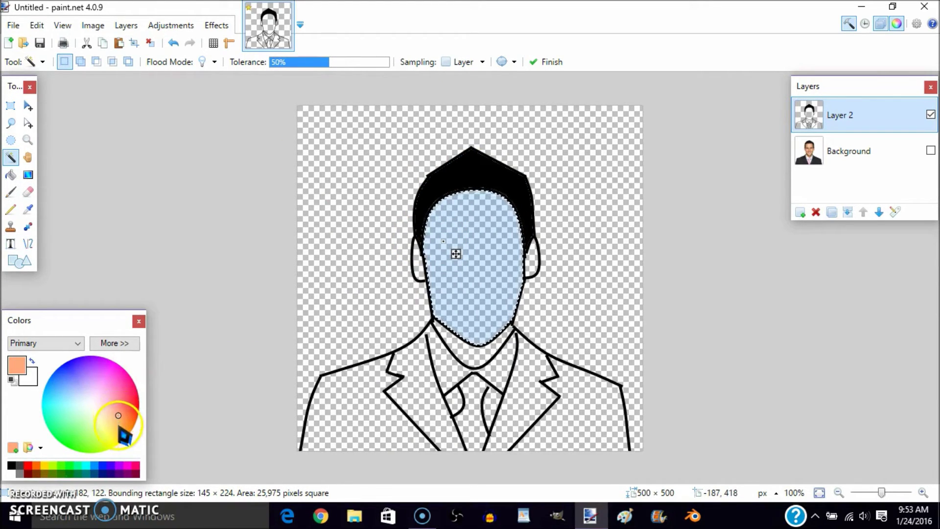
pyautogui.click(10, 174)
pyautogui.click(455, 269)
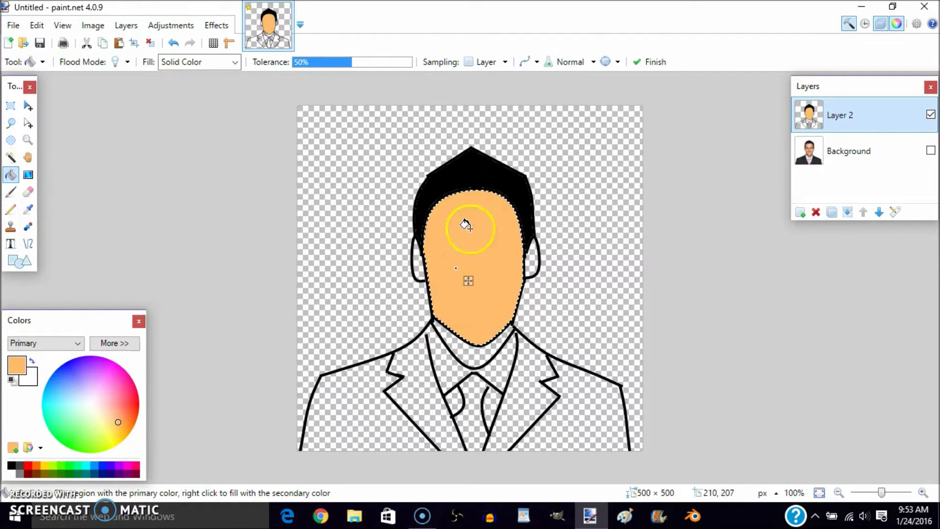
# Step: Select each ear area with the Magic Wand and fill both with the light orange skin tone
pyautogui.click(10, 156)
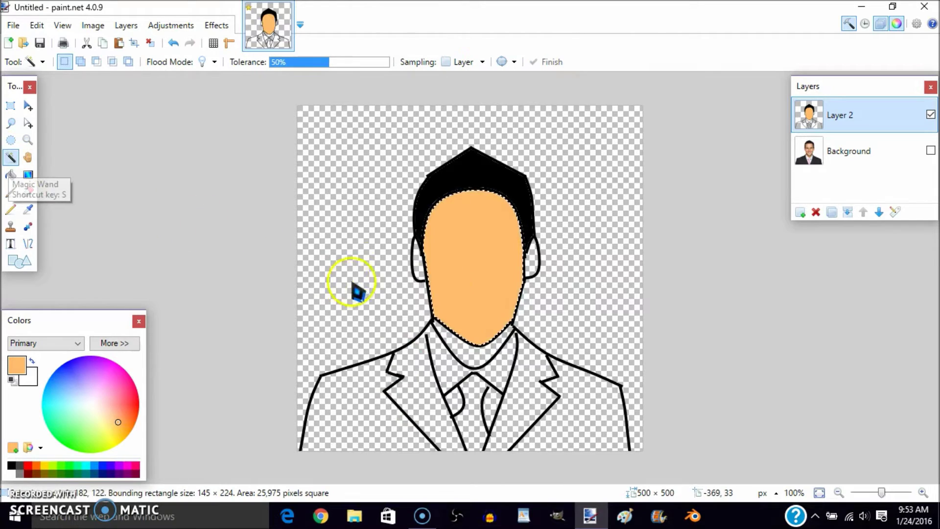
pyautogui.click(419, 267)
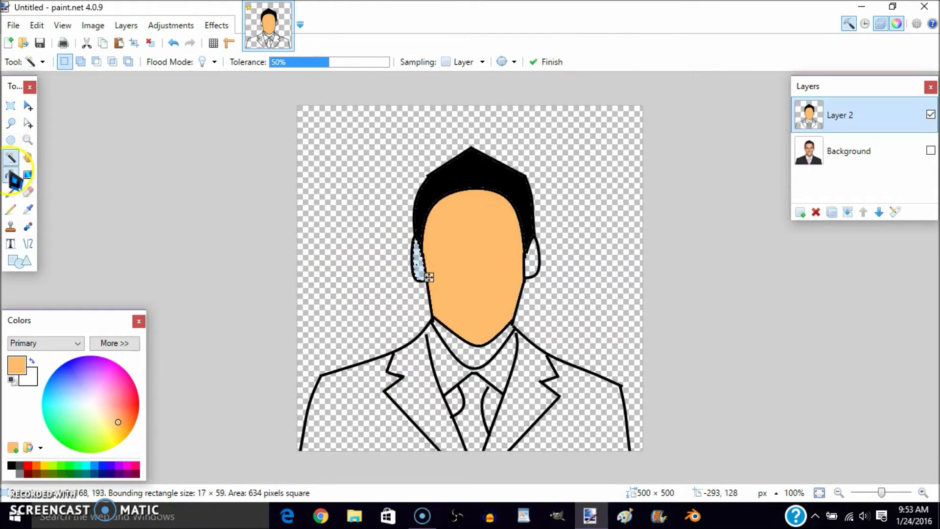
pyautogui.click(10, 174)
pyautogui.click(412, 263)
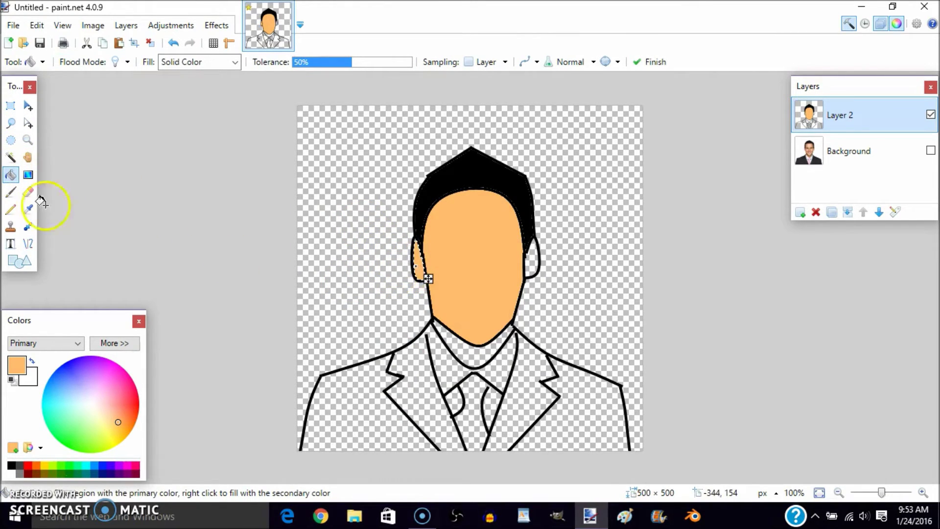
pyautogui.click(10, 157)
pyautogui.click(525, 249)
pyautogui.click(534, 262)
pyautogui.click(10, 174)
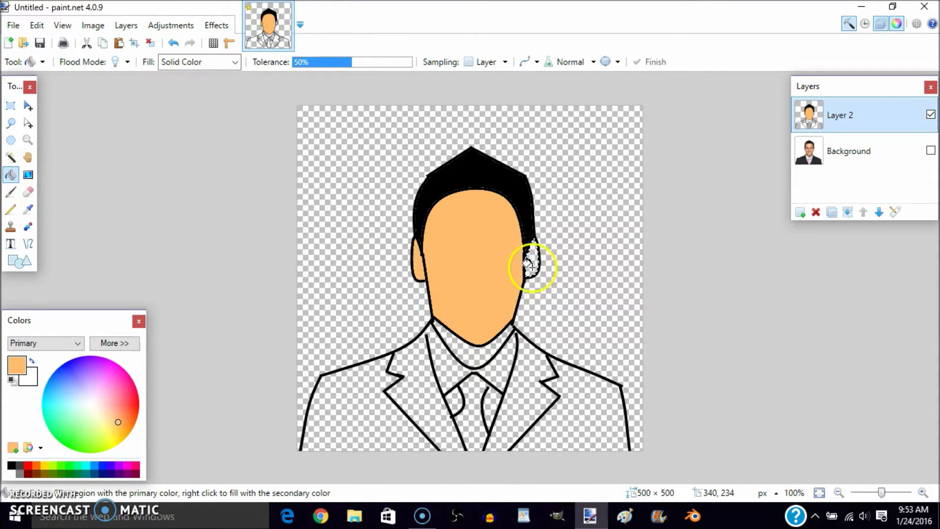
# Step: Select the neck area between chin and collar with the Magic Wand and fill it with the same light orange
pyautogui.click(10, 157)
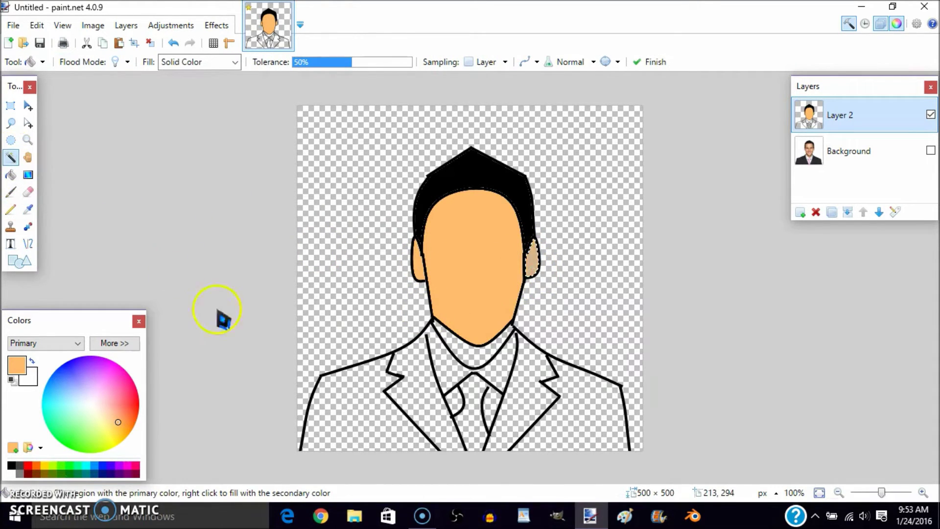
pyautogui.click(446, 340)
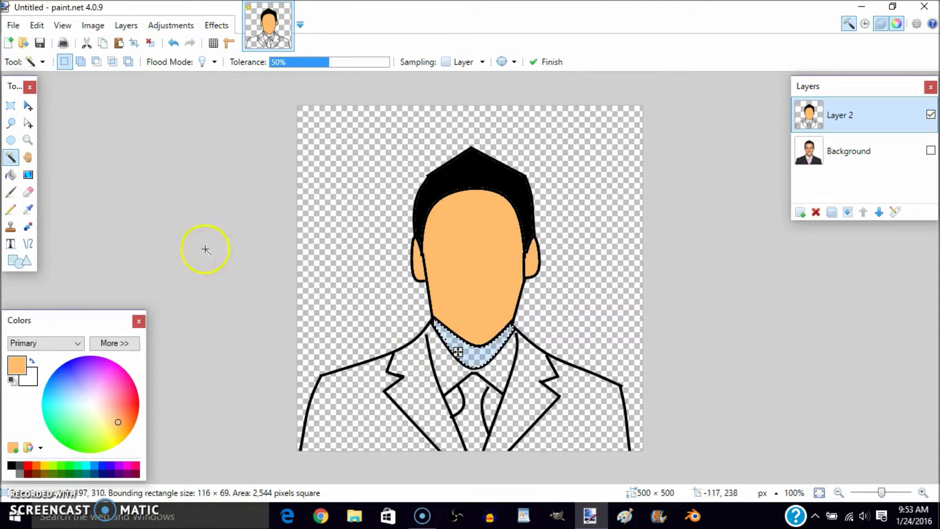
pyautogui.click(10, 174)
pyautogui.click(470, 355)
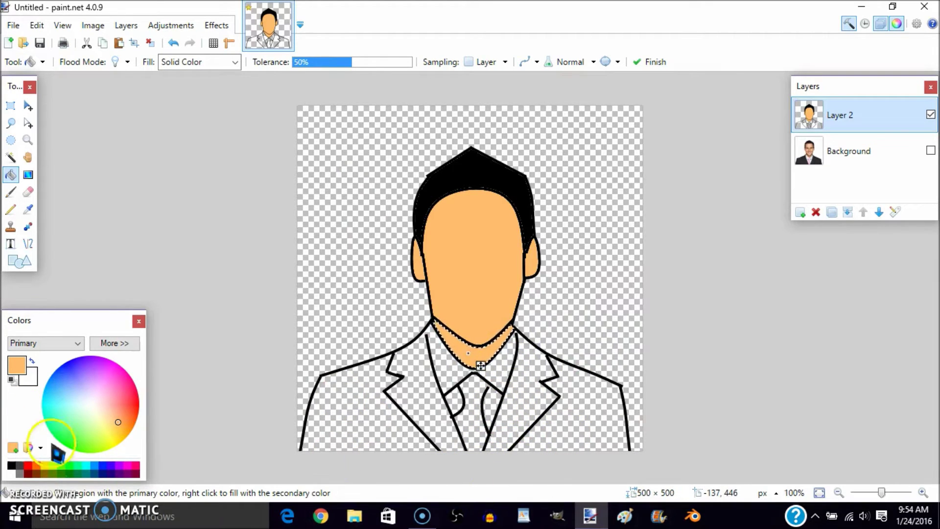
pyautogui.click(10, 157)
pyautogui.click(463, 423)
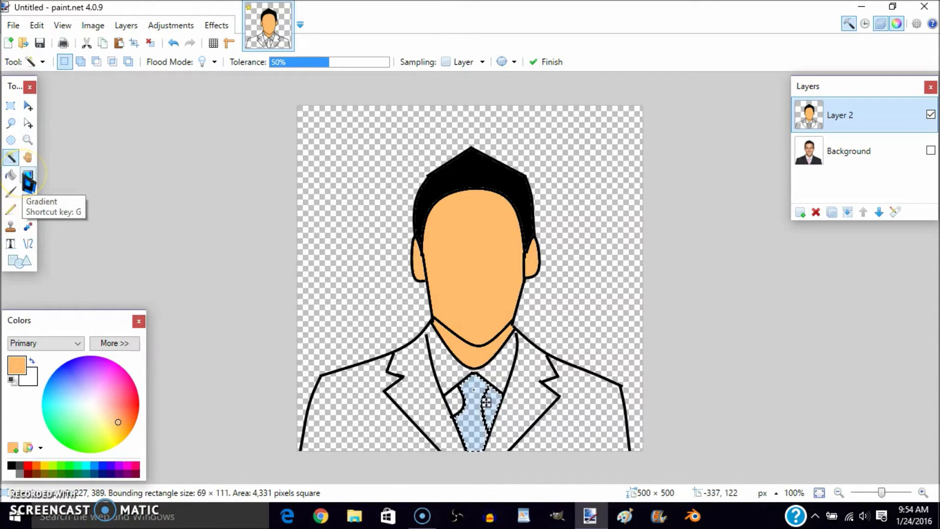
pyautogui.hotkey('ctrl', 'd')
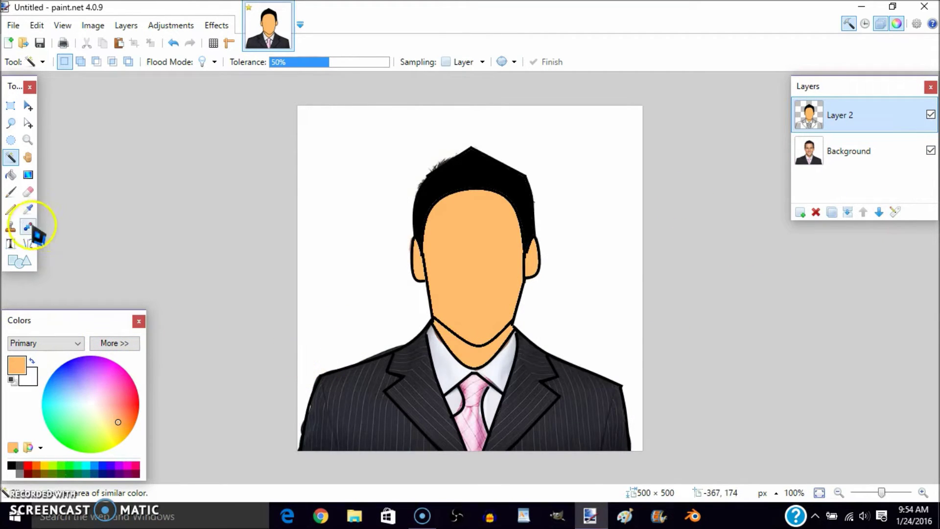
# Step: Close the gap in the outline beside the tie knot with a black line about 8 pixels long, and hide the Background layer
pyautogui.click(28, 243)
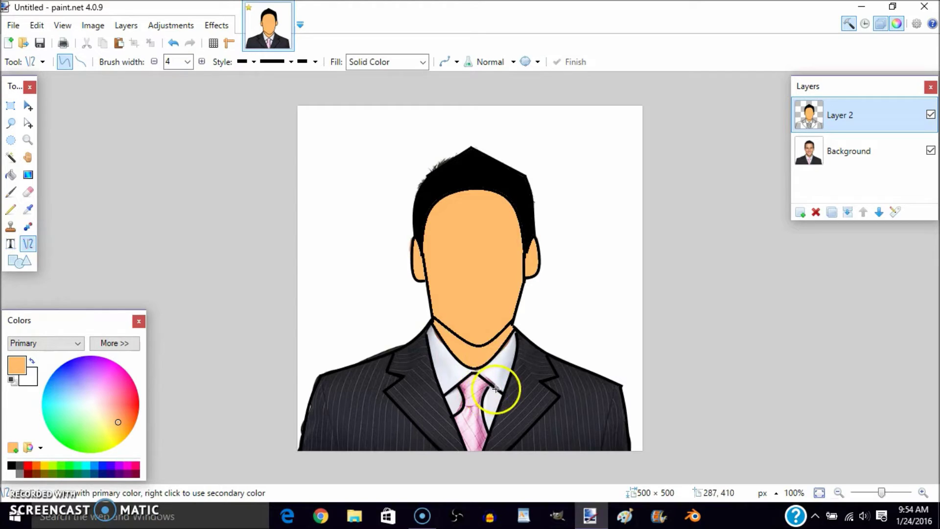
pyautogui.moveTo(488, 388); pyautogui.dragTo(490, 387)
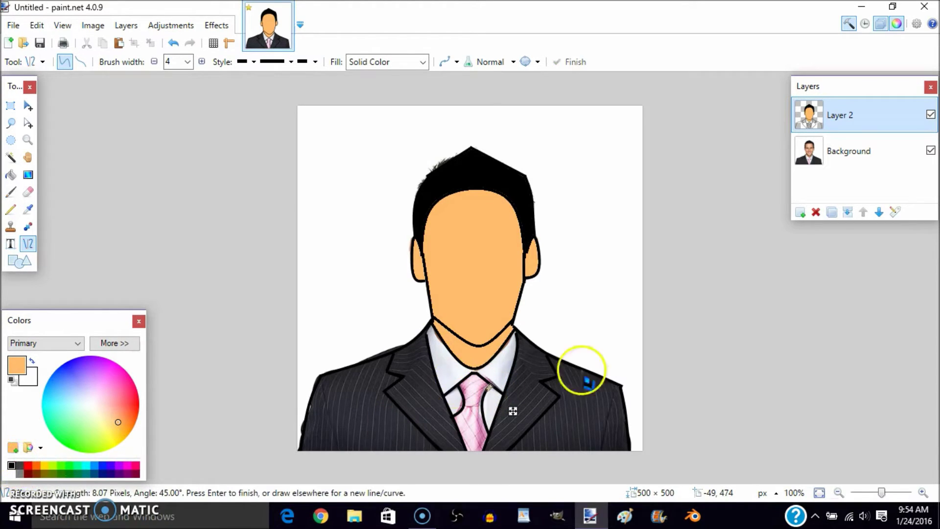
pyautogui.press('d')
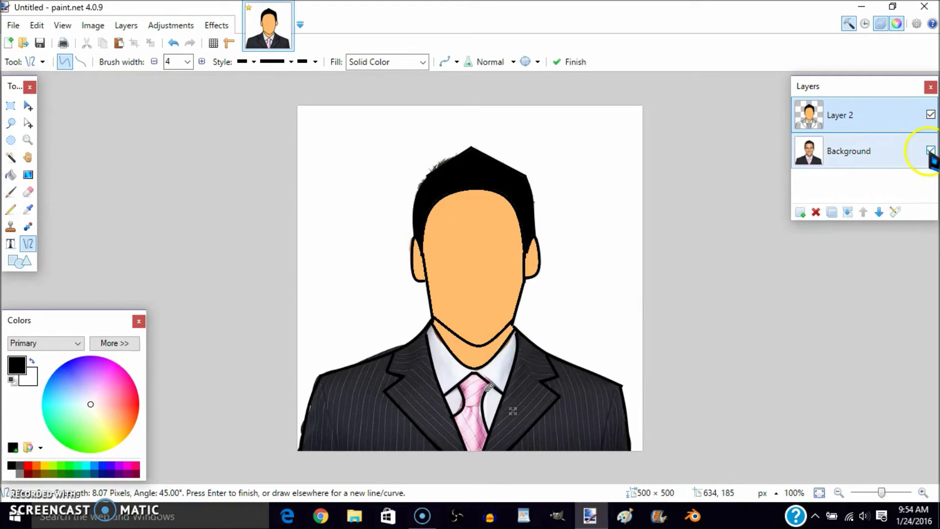
pyautogui.click(930, 151)
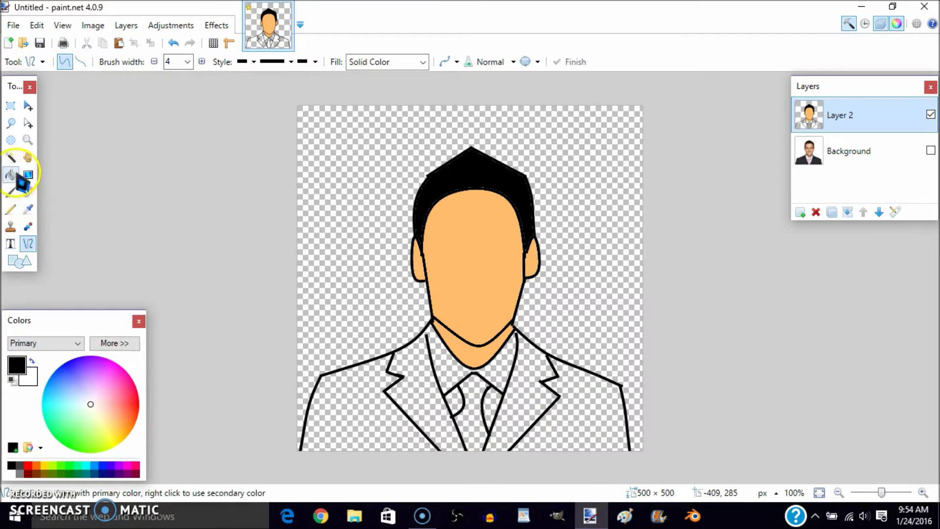
# Step: Select the tie area with the Magic Wand and fill it red
pyautogui.click(12, 157)
pyautogui.click(470, 419)
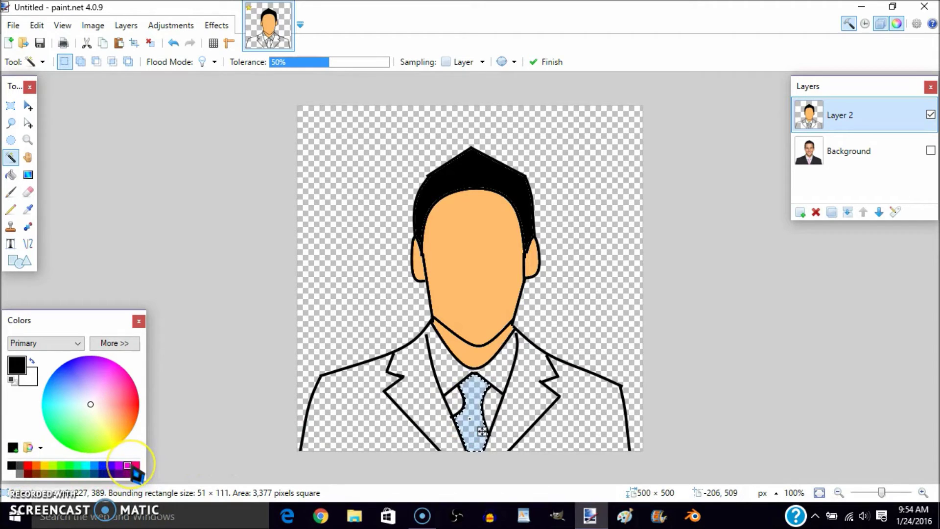
pyautogui.click(31, 461)
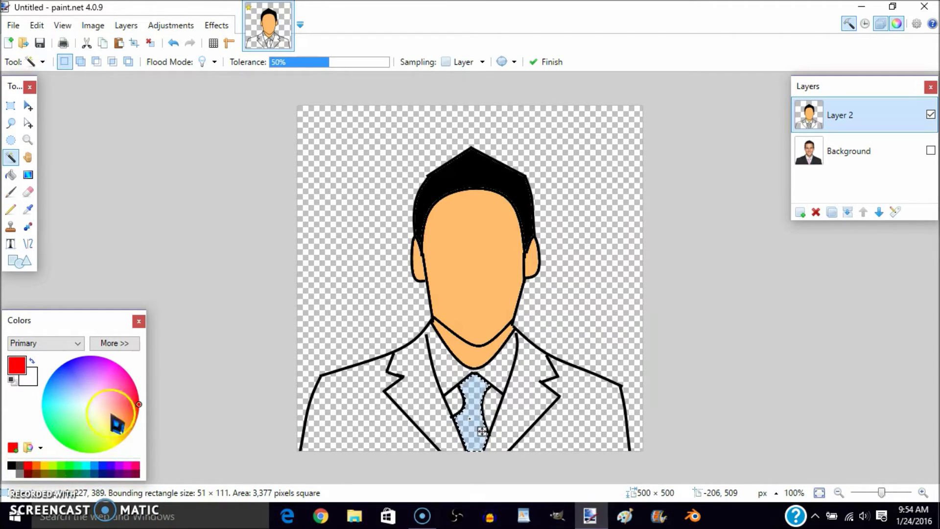
pyautogui.click(11, 175)
pyautogui.click(465, 392)
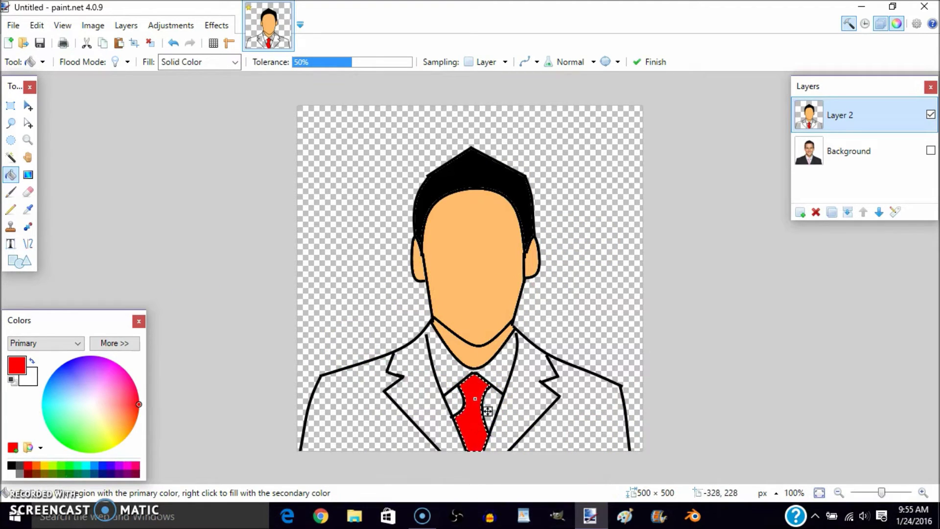
pyautogui.click(11, 158)
pyautogui.click(441, 362)
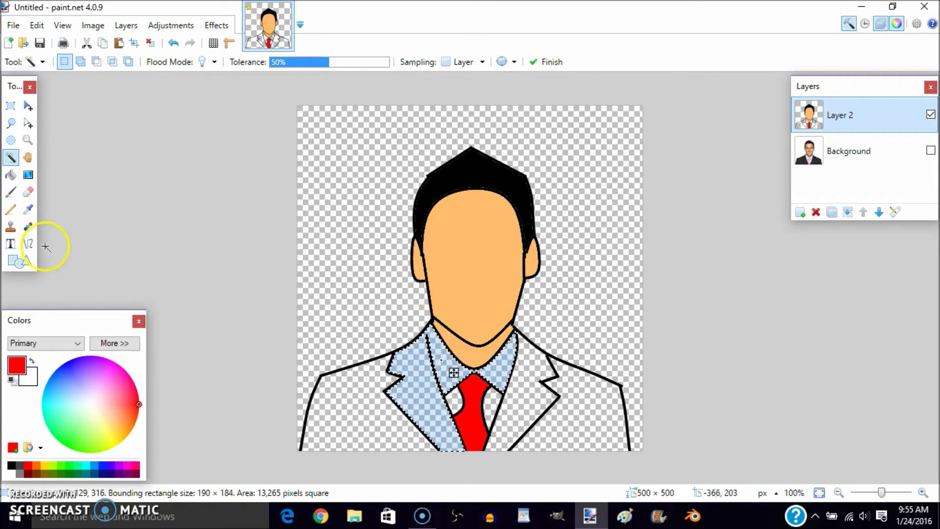
pyautogui.hotkey('ctrl', 'd')
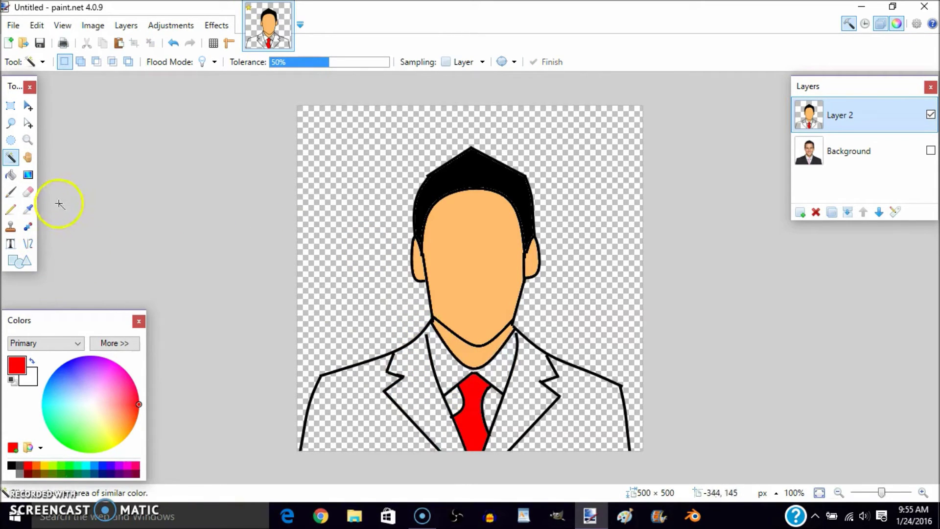
# Step: Close the gap between the left collar edge and the shoulder line with a black line about 21 pixels long
pyautogui.click(28, 243)
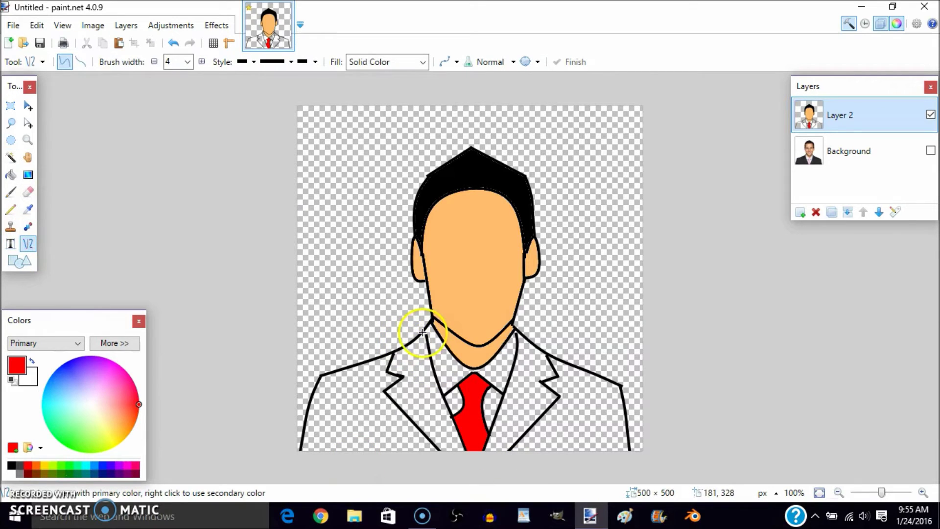
pyautogui.moveTo(423, 330); pyautogui.dragTo(429, 341)
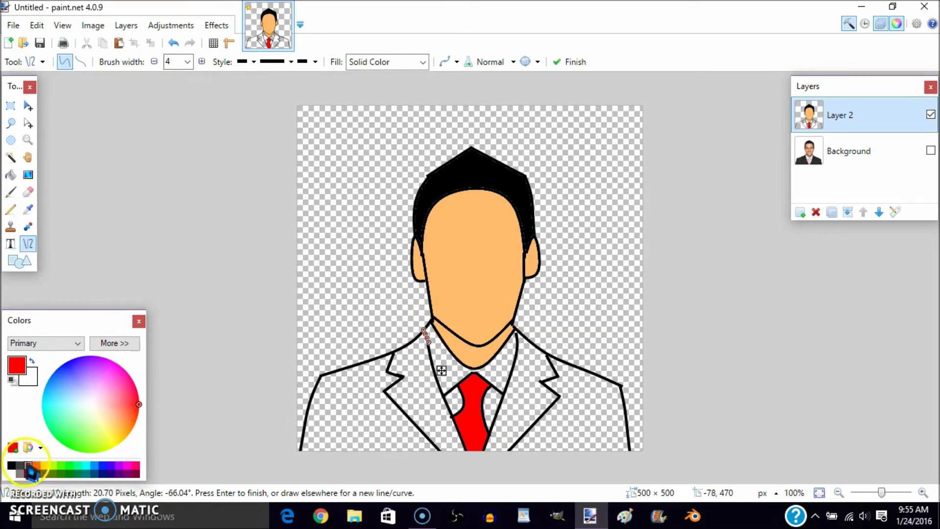
pyautogui.click(10, 464)
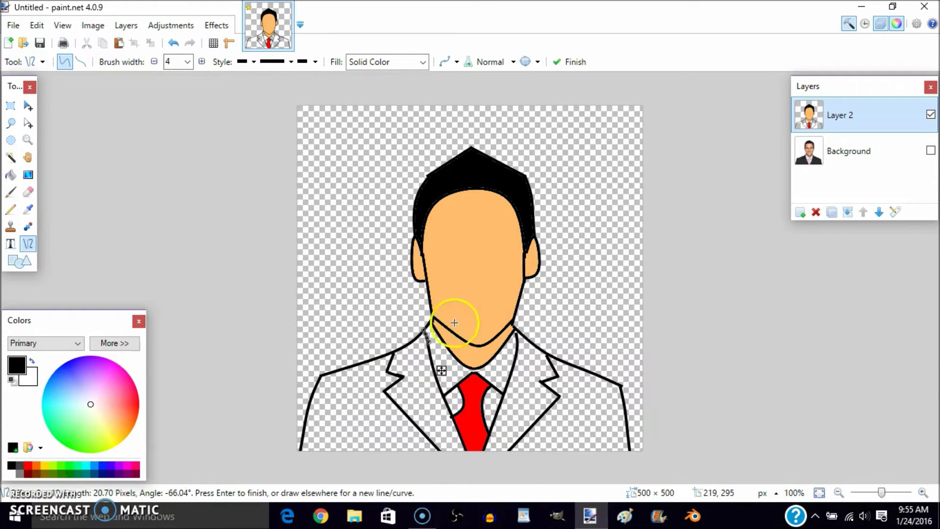
# Step: Select the shirt collar area with the Magic Wand and fill it white
pyautogui.click(11, 156)
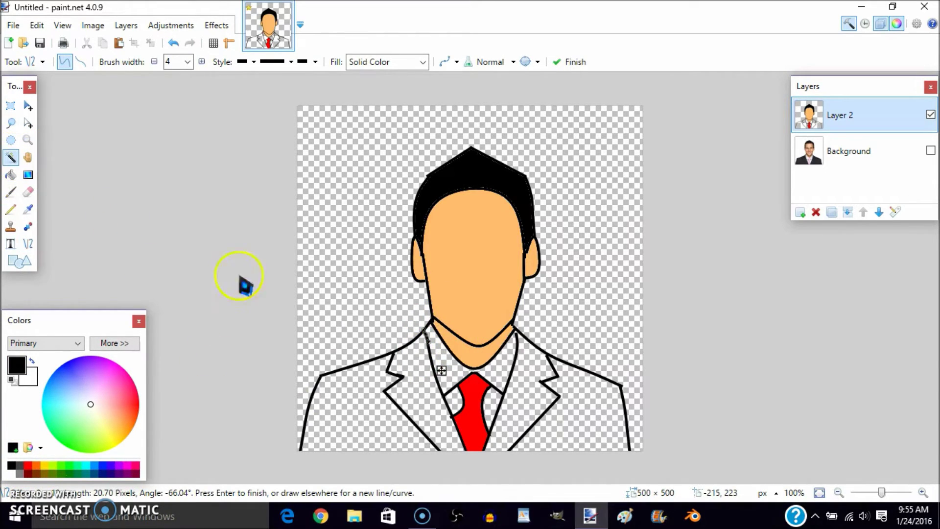
pyautogui.click(447, 380)
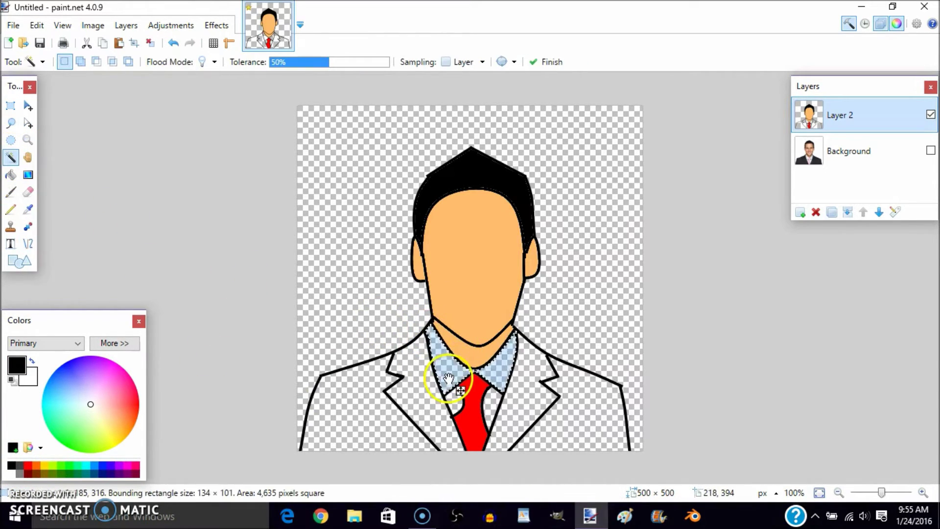
pyautogui.click(11, 466)
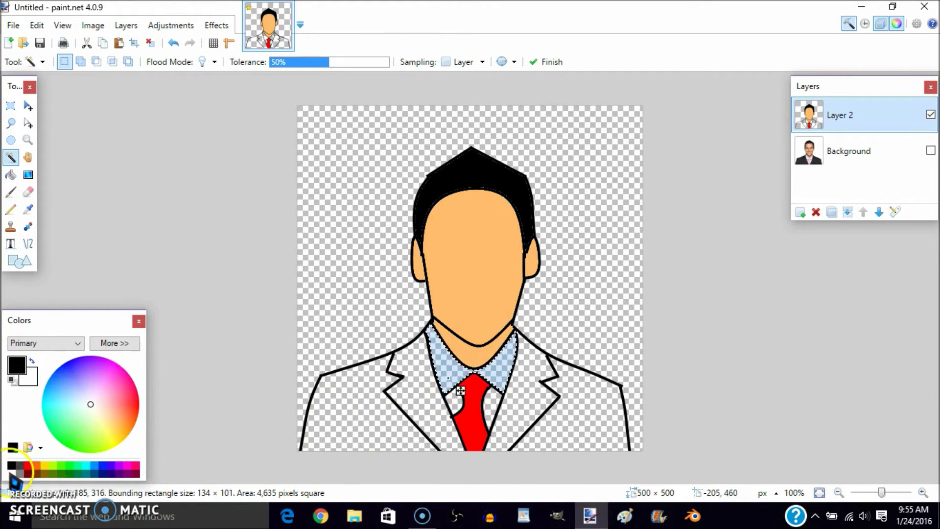
pyautogui.click(11, 473)
pyautogui.click(11, 174)
pyautogui.click(463, 371)
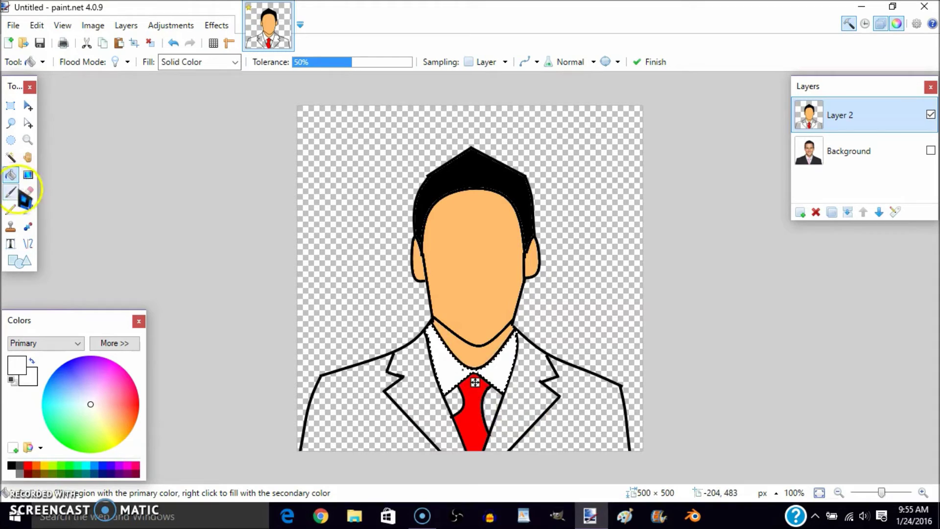
# Step: Select the small shirt areas on both sides of the tie with the Magic Wand and fill them white
pyautogui.click(11, 156)
pyautogui.click(455, 399)
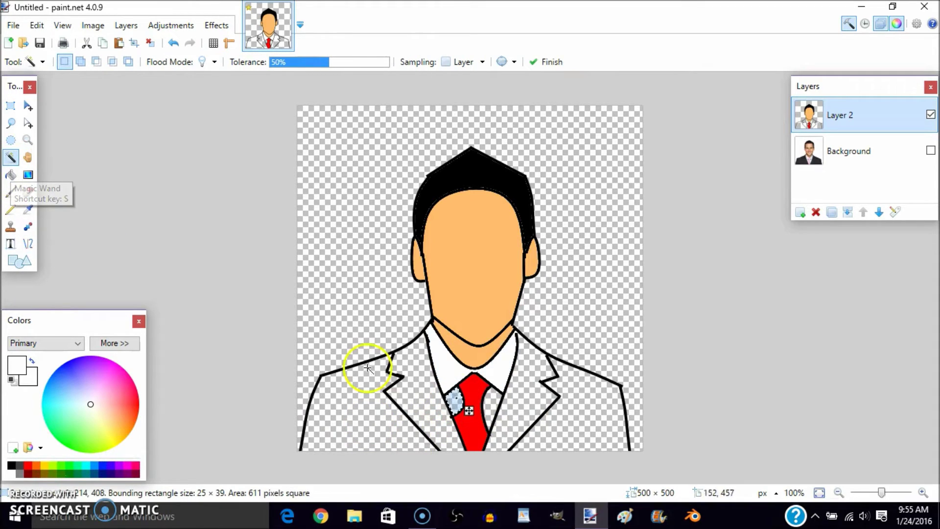
pyautogui.click(12, 176)
pyautogui.click(454, 392)
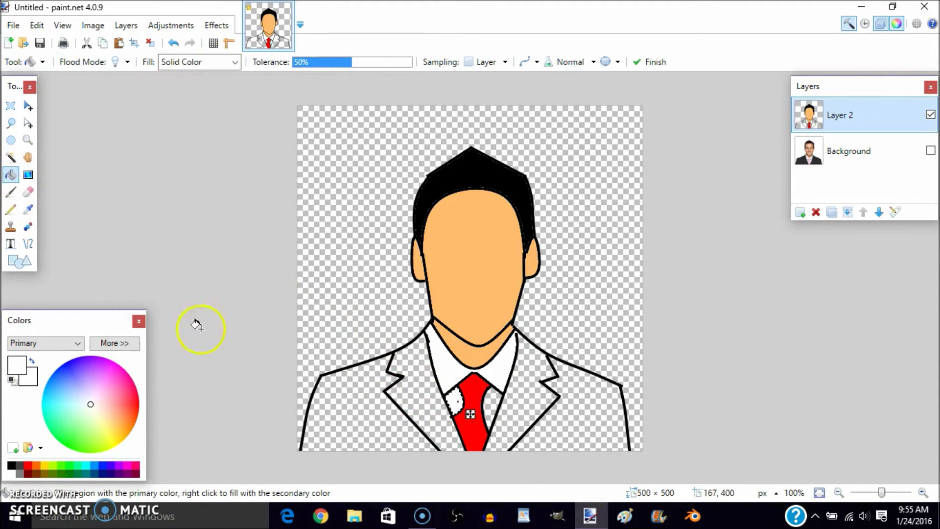
pyautogui.click(11, 157)
pyautogui.click(504, 409)
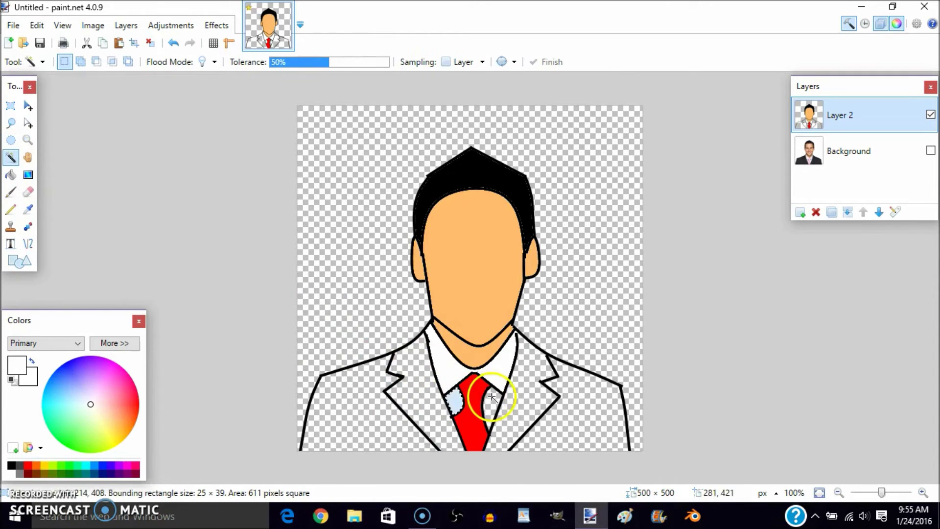
pyautogui.click(11, 174)
pyautogui.click(489, 399)
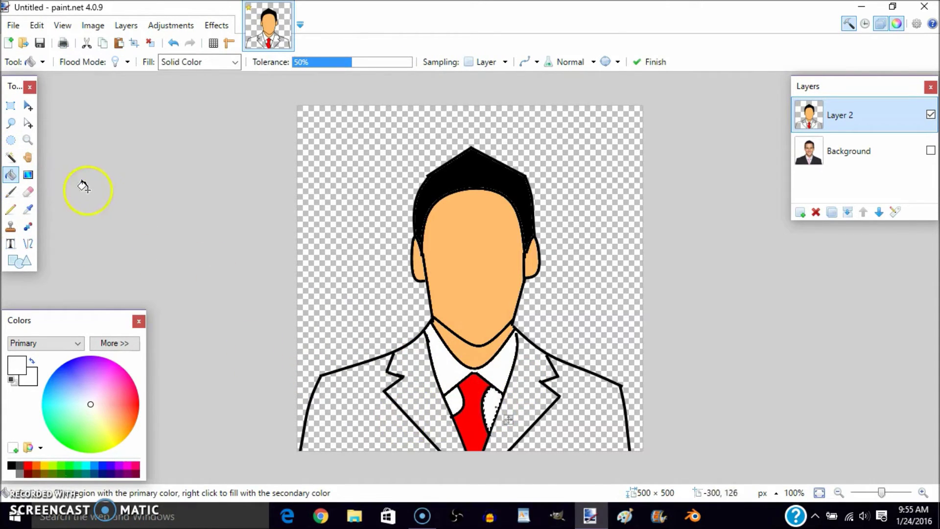
# Step: Select the left side of the jacket, outside the lapel, with the Magic Wand and fill it blue
pyautogui.click(11, 141)
pyautogui.click(11, 157)
pyautogui.click(373, 430)
pyautogui.click(421, 395)
pyautogui.click(378, 398)
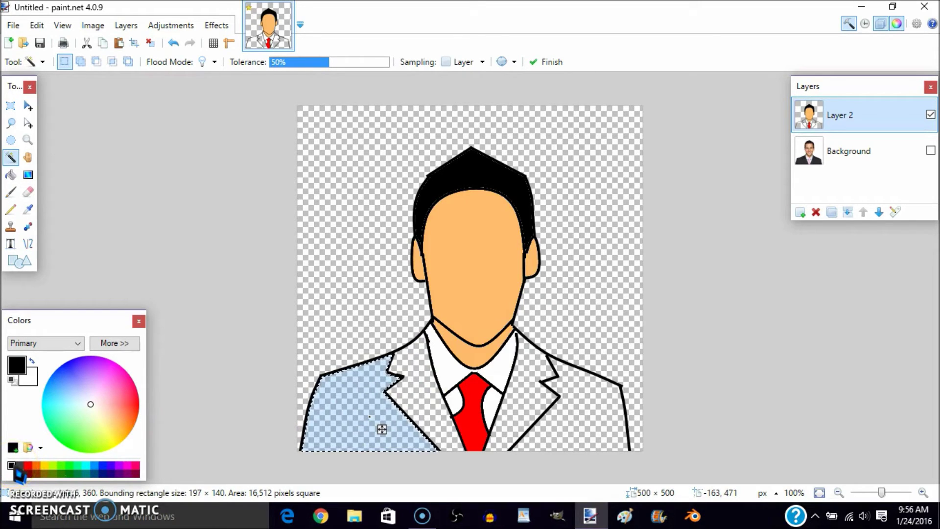
pyautogui.click(87, 465)
pyautogui.click(102, 465)
pyautogui.click(102, 465)
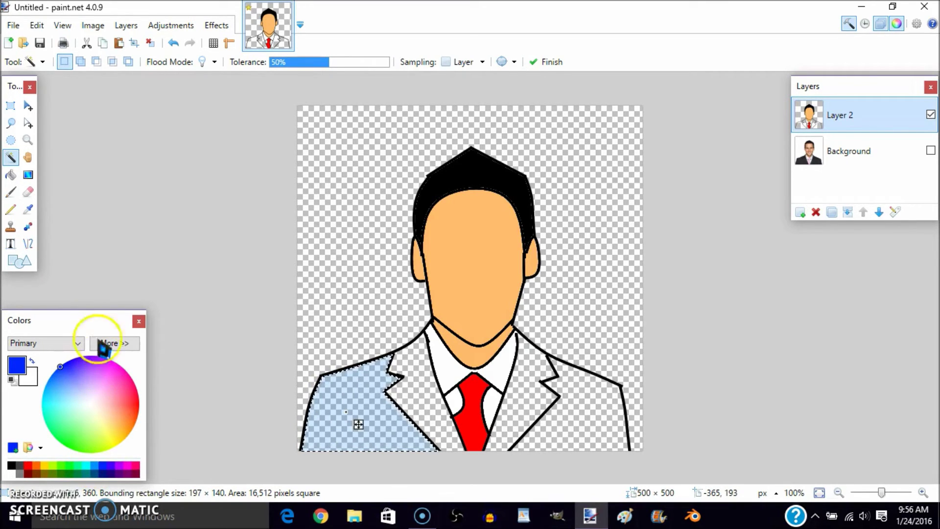
pyautogui.click(11, 174)
pyautogui.click(359, 431)
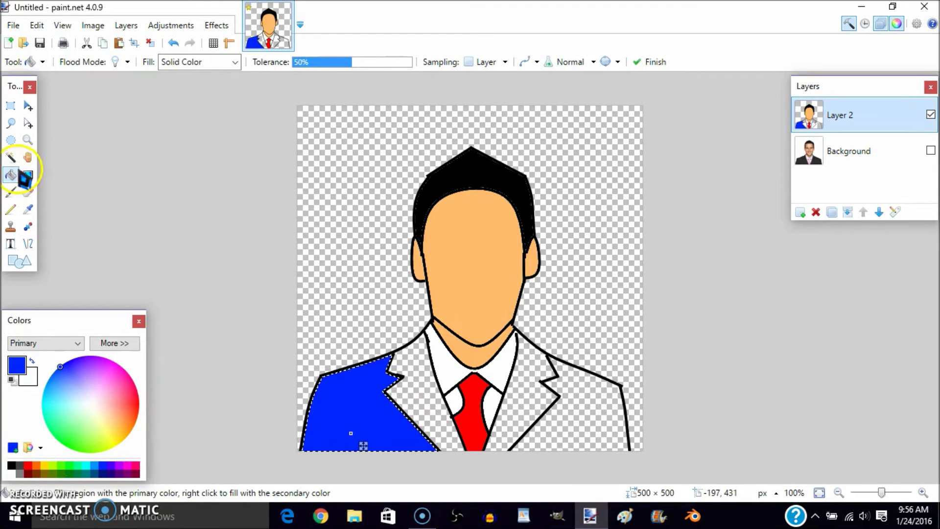
# Step: Select the jacket's left lapel with the Magic Wand and fill it with the same blue
pyautogui.click(11, 140)
pyautogui.click(11, 157)
pyautogui.click(426, 413)
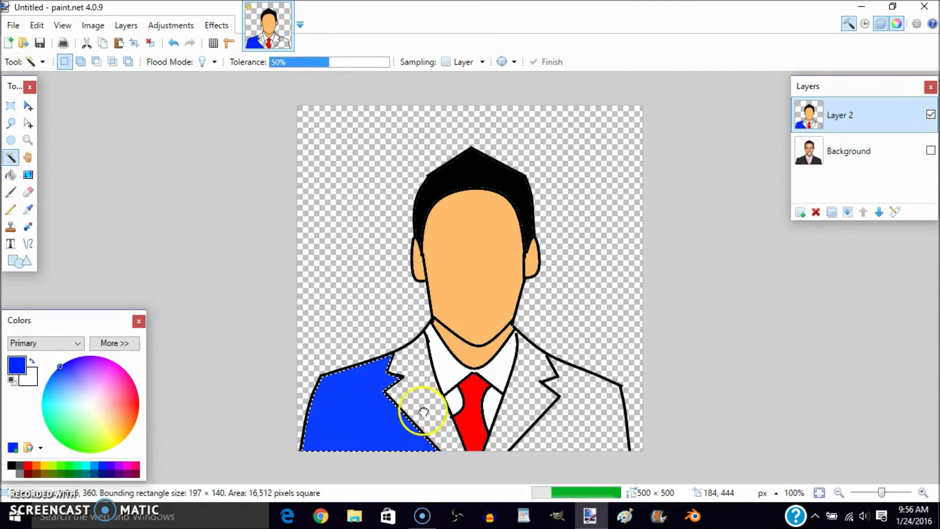
pyautogui.click(11, 174)
pyautogui.click(423, 397)
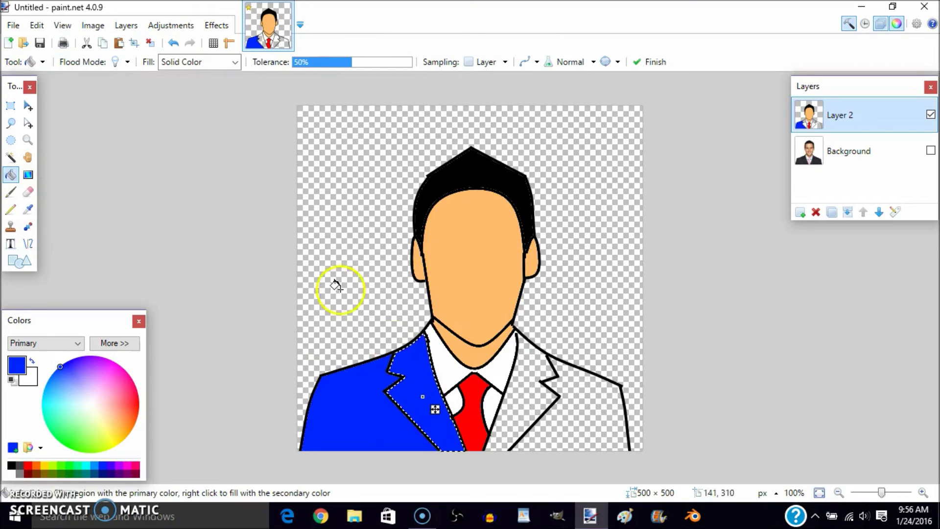
# Step: Select the jacket's right lapel with the Magic Wand and fill it with the same blue
pyautogui.click(11, 157)
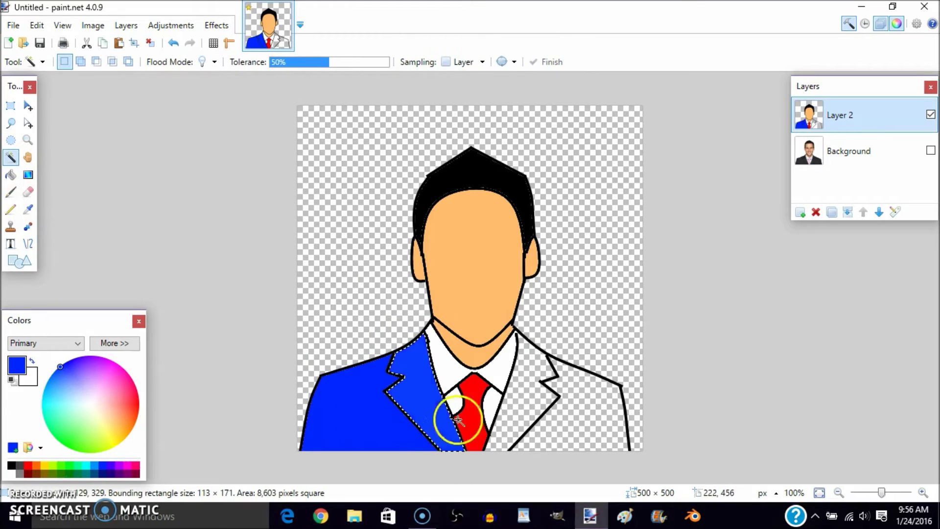
pyautogui.click(523, 403)
pyautogui.click(11, 175)
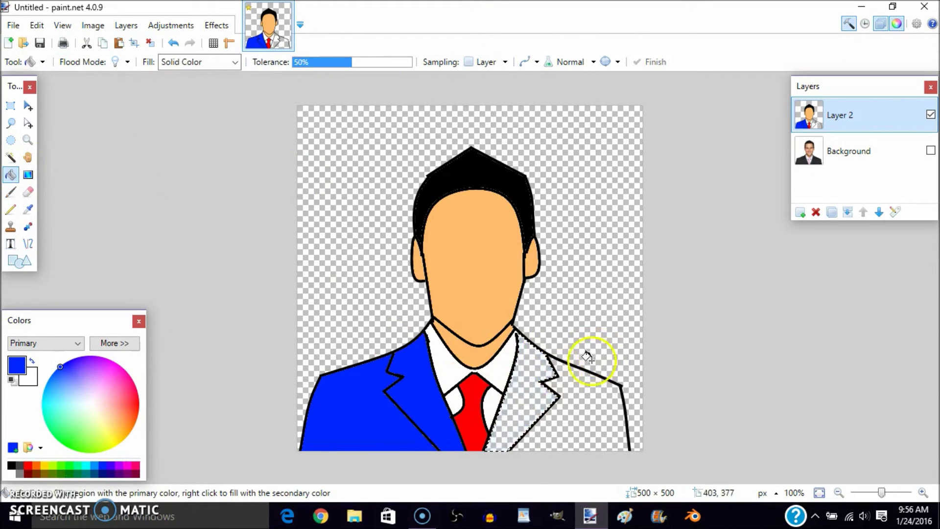
pyautogui.click(537, 393)
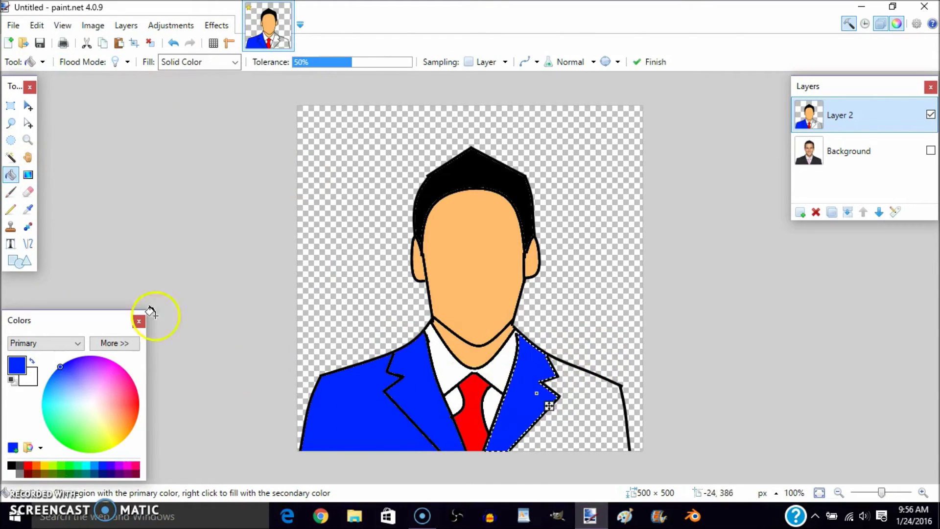
# Step: Select the right side of the jacket, outside the lapel, with the Magic Wand and fill it blue
pyautogui.click(11, 157)
pyautogui.click(549, 422)
pyautogui.click(11, 174)
pyautogui.click(560, 432)
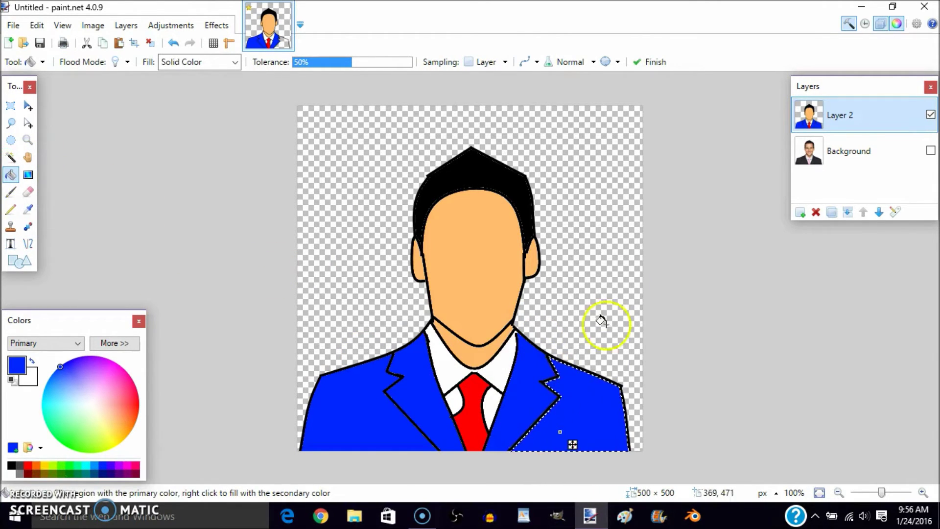